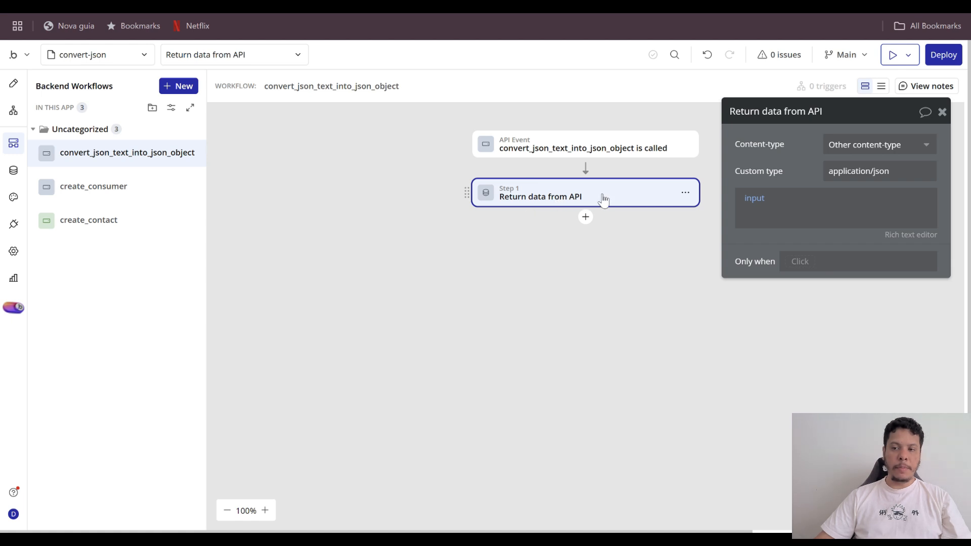
Review the content-type options of the Return data from API action, leaving the selection as it is.
left_click(877, 147)
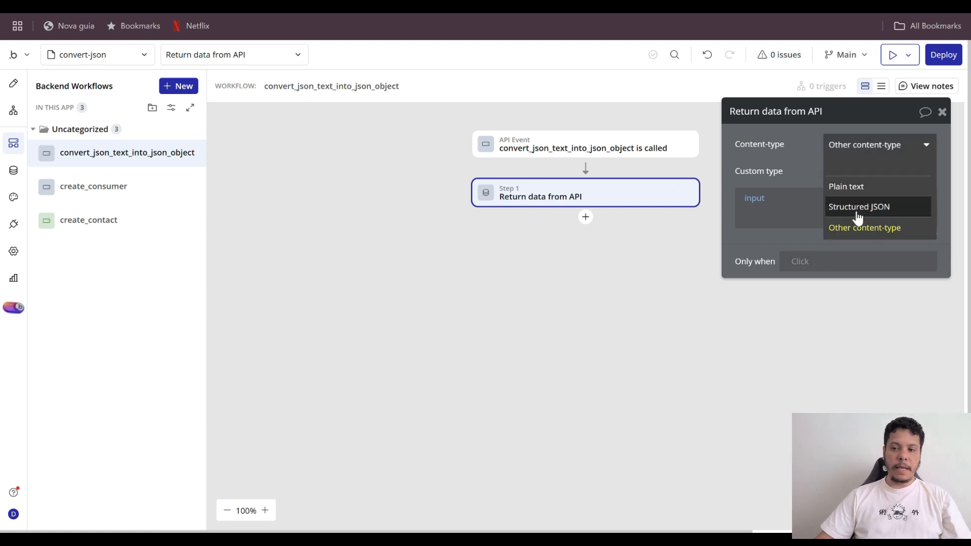
left_click(765, 136)
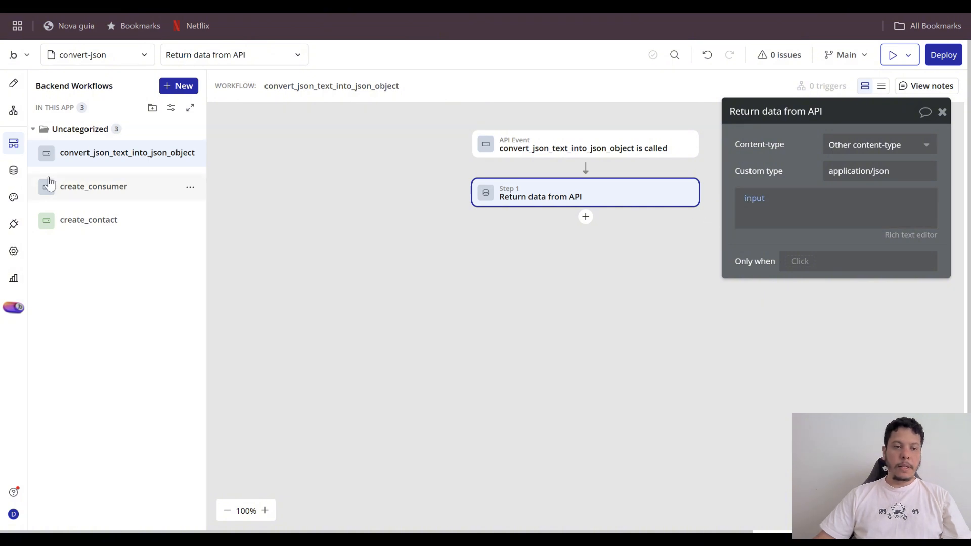
Rename the Bubble API's POST call in the API Connector plugin to convert_consumer_json_text.
left_click(13, 224)
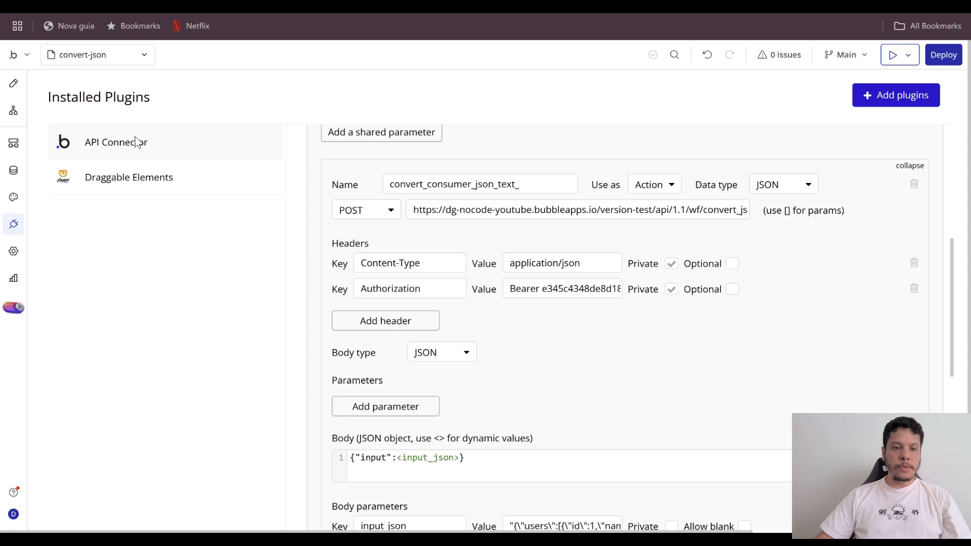
scroll(510, 199, "up", 4)
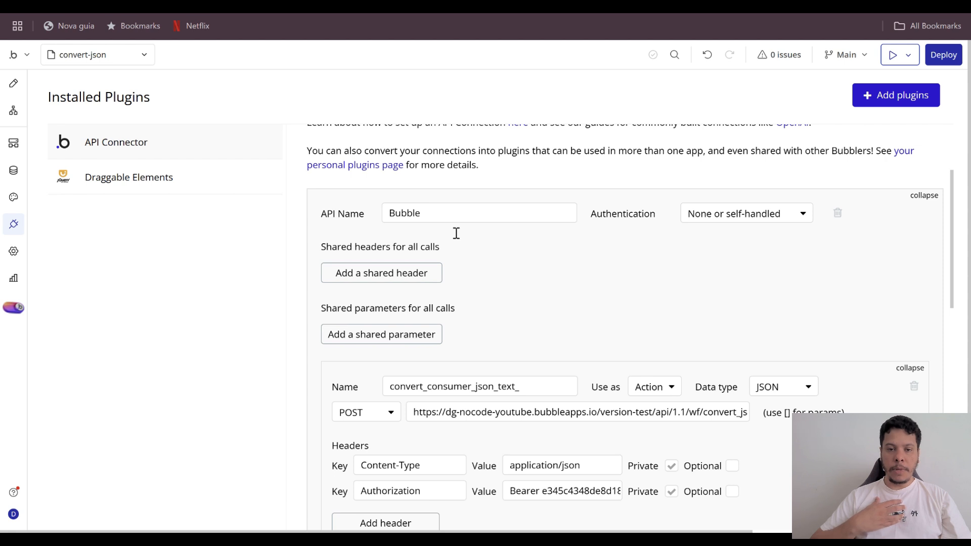
scroll(460, 233, "down", 3)
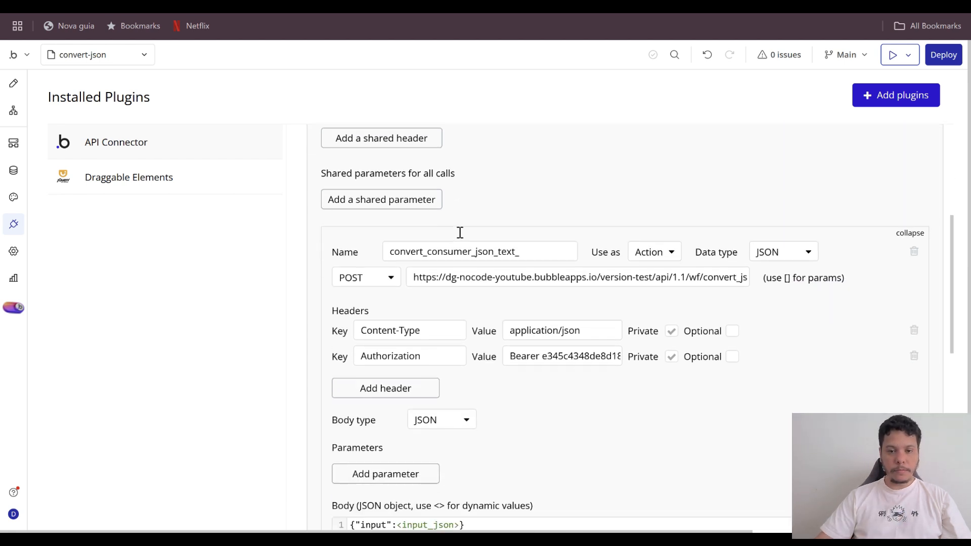
scroll(460, 232, "down", 2)
left_click(534, 180)
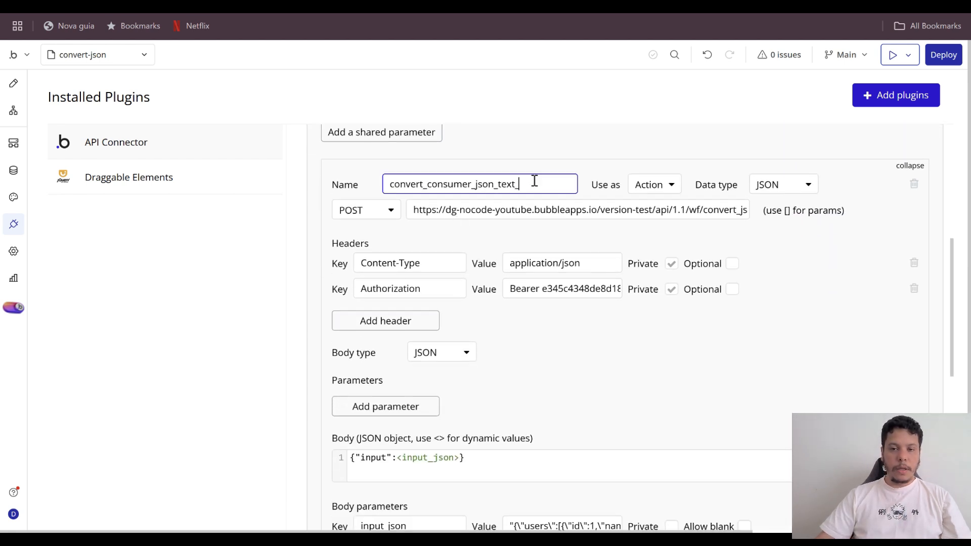
key("BackSpace")
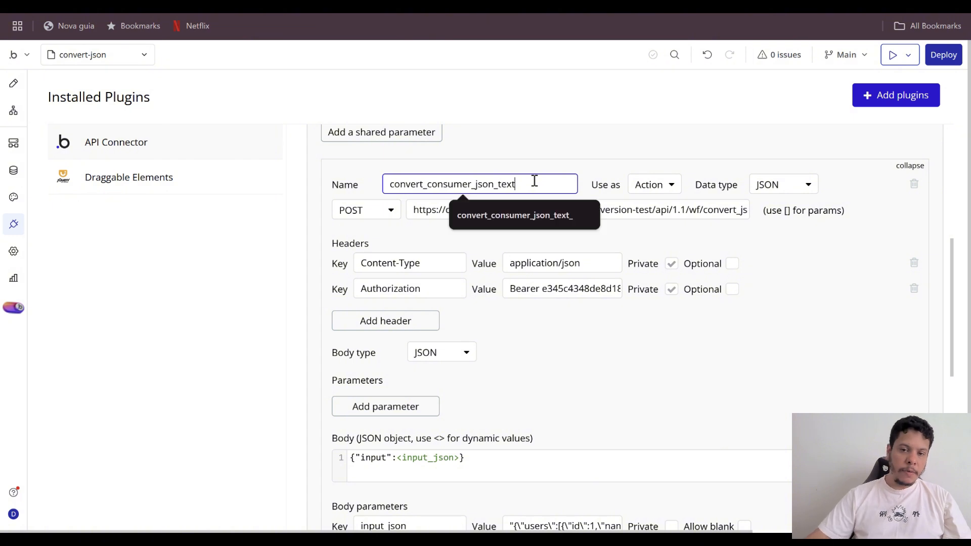
left_click(545, 152)
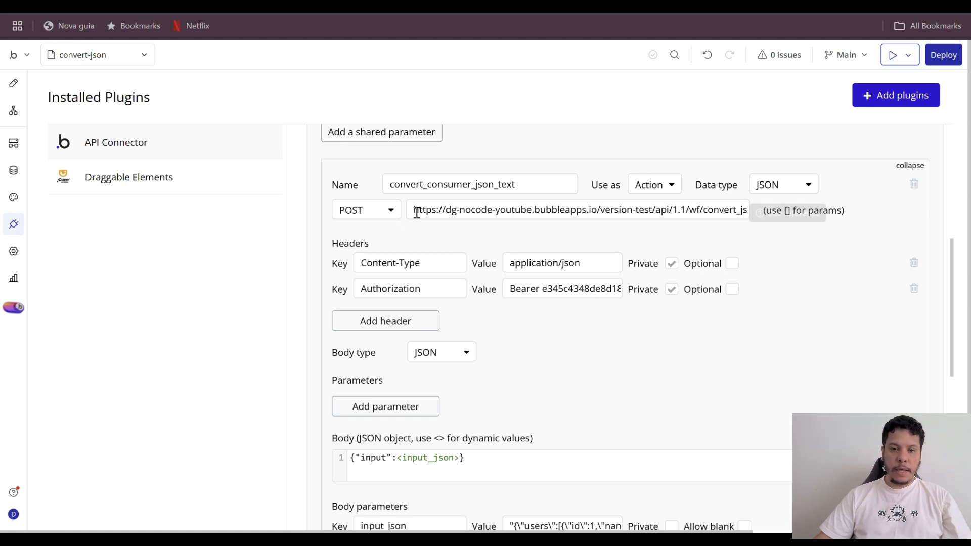
Compare the call's base URL with the Workflow API root URL in the app's API settings and locate the API token.
left_click_drag(417, 212, 633, 206)
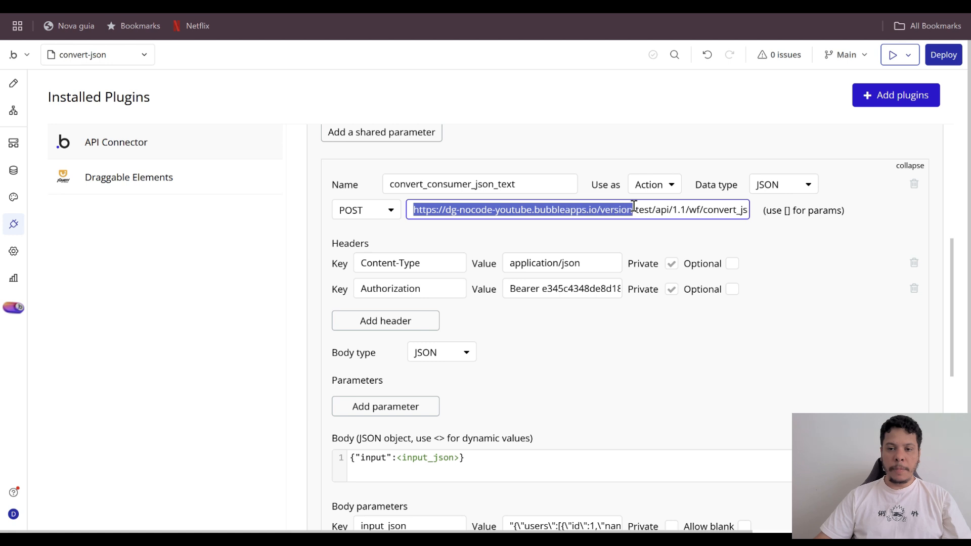
left_click(14, 252)
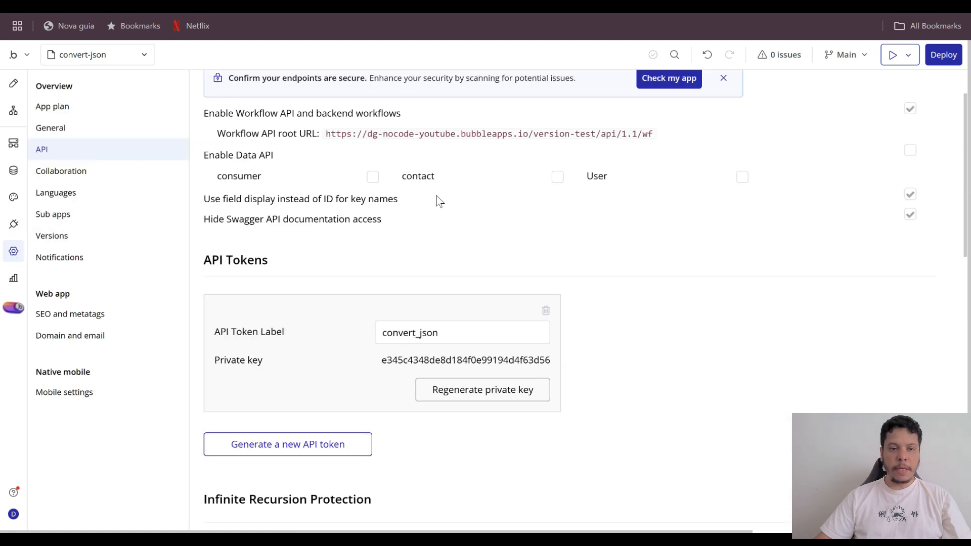
scroll(439, 201, "up", 2)
left_click_drag(329, 203, 657, 203)
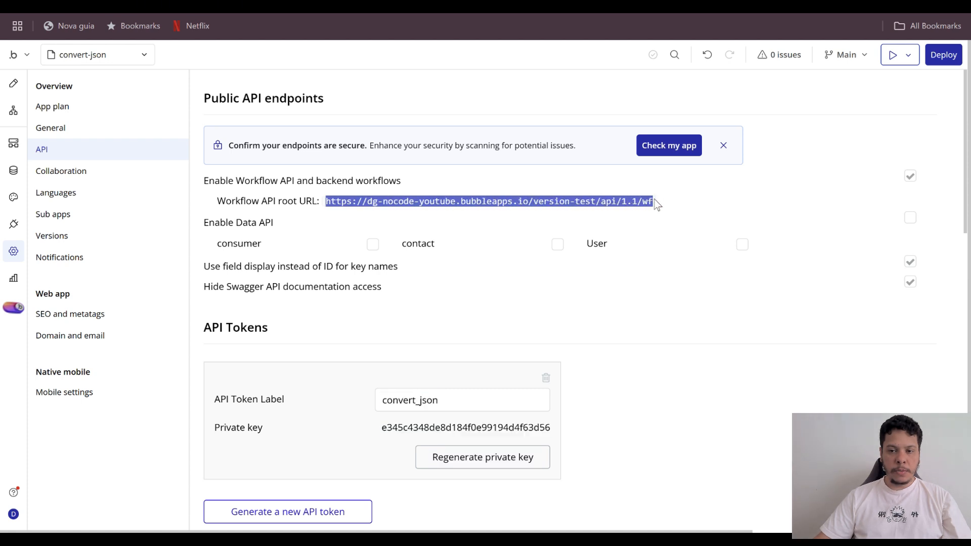
scroll(475, 235, "down", 2)
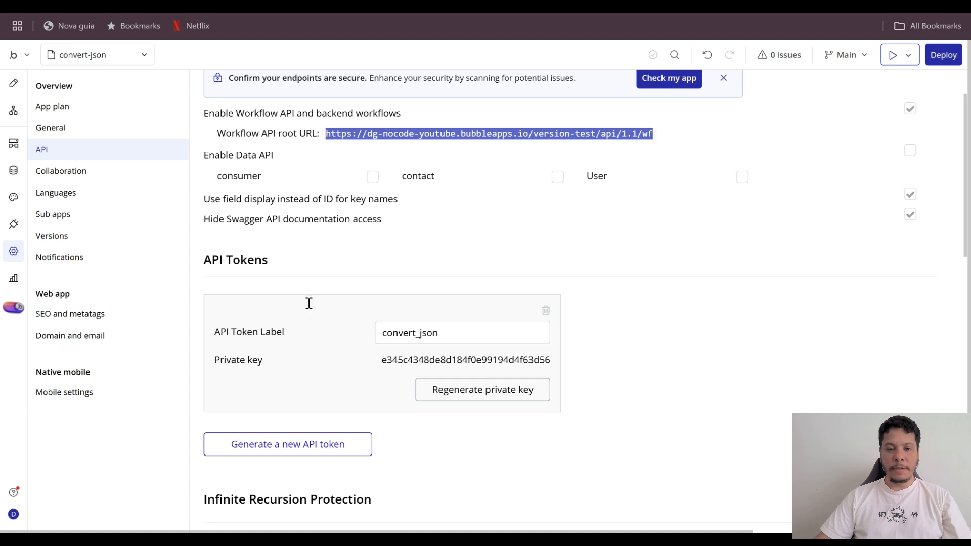
Check the backend workflow list, and examine the root URL and workflow name in the API Connector call's endpoint.
left_click(12, 145)
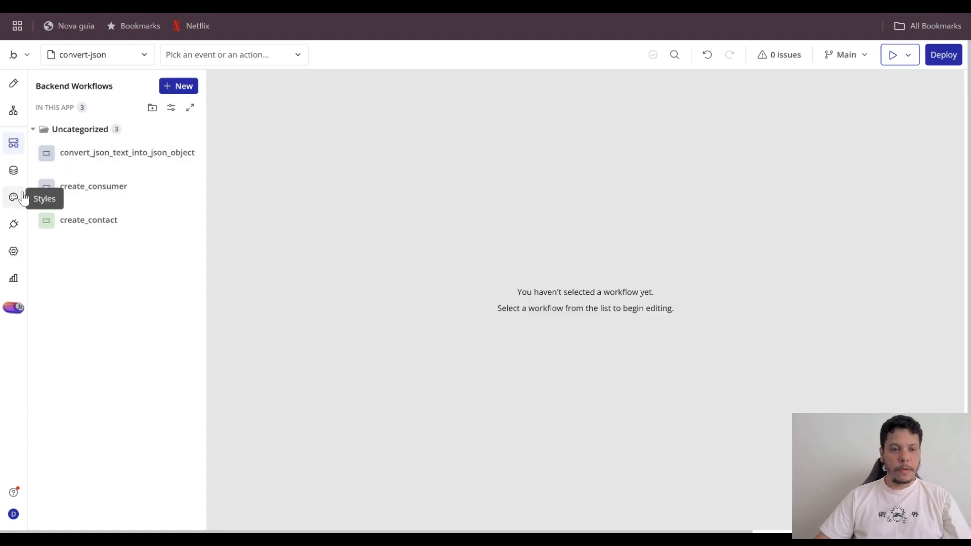
left_click(14, 224)
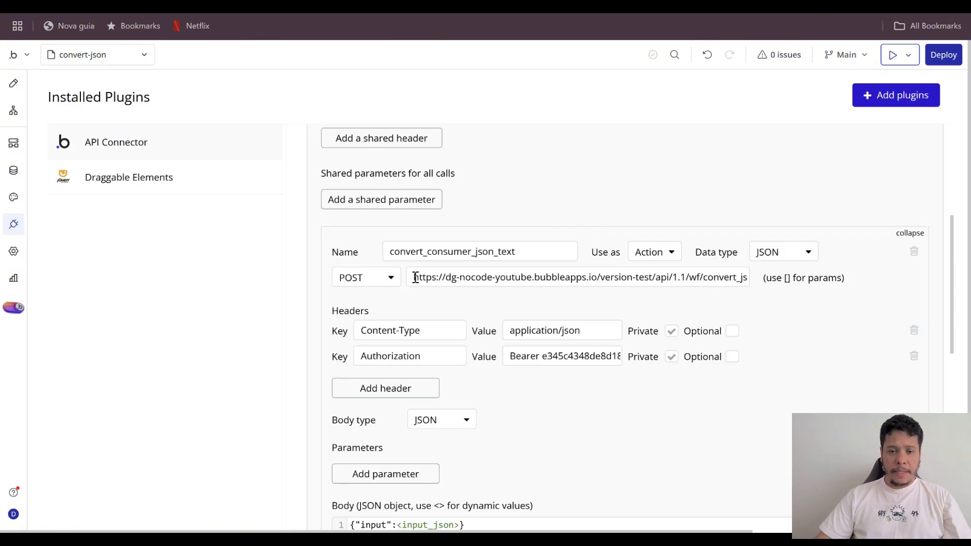
left_click_drag(412, 277, 663, 273)
left_click(718, 277)
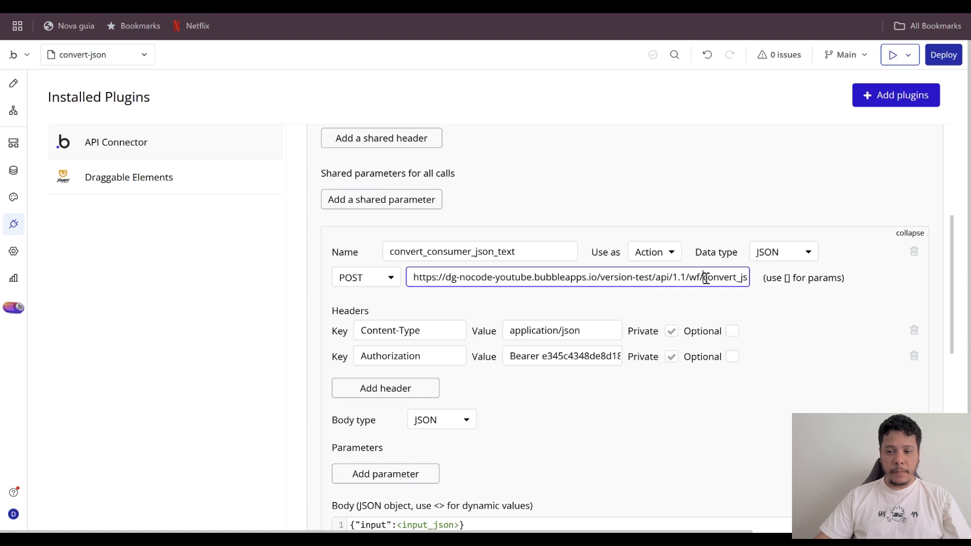
left_click_drag(703, 278, 768, 278)
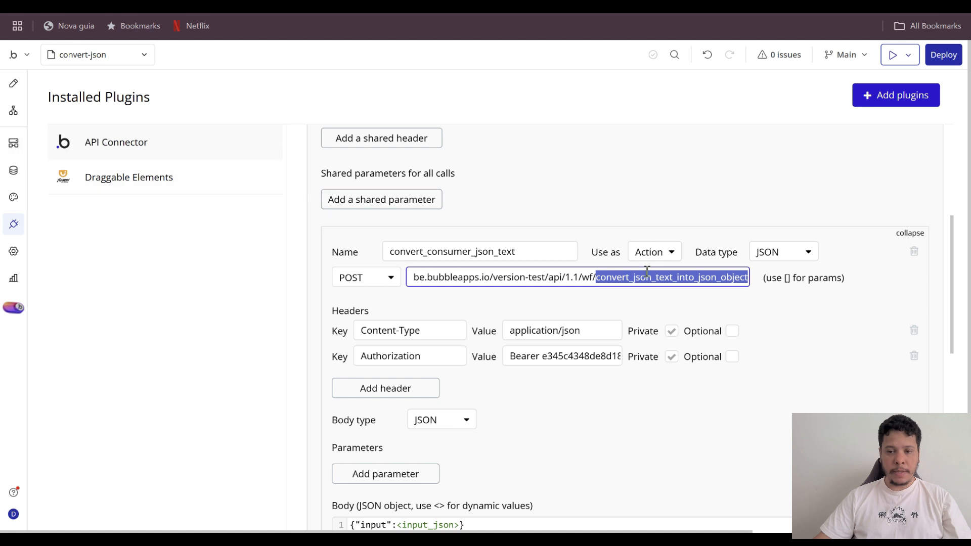
left_click(724, 302)
Examine the Authorization header of the convert_consumer_json_text call, including its Bearer token value.
scroll(576, 252, "down", 1)
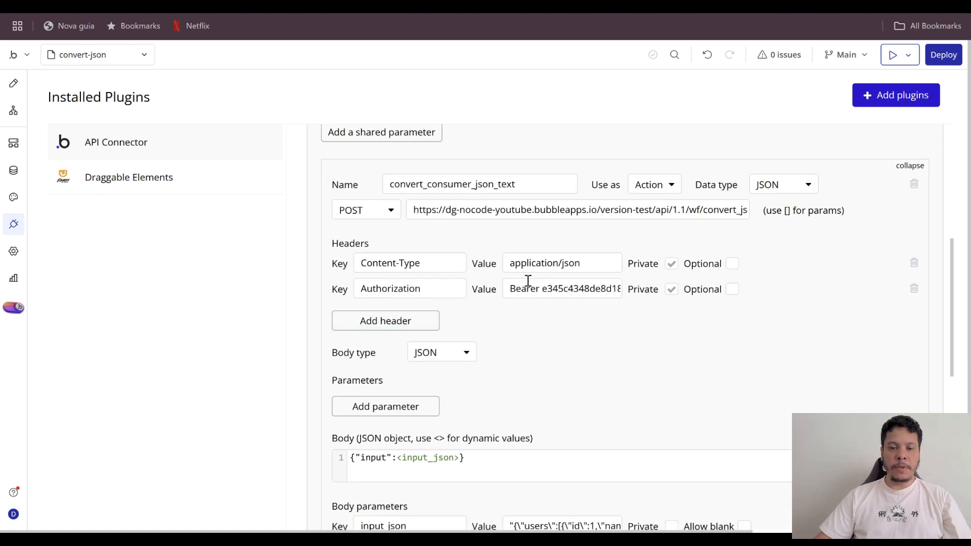
left_click(541, 289)
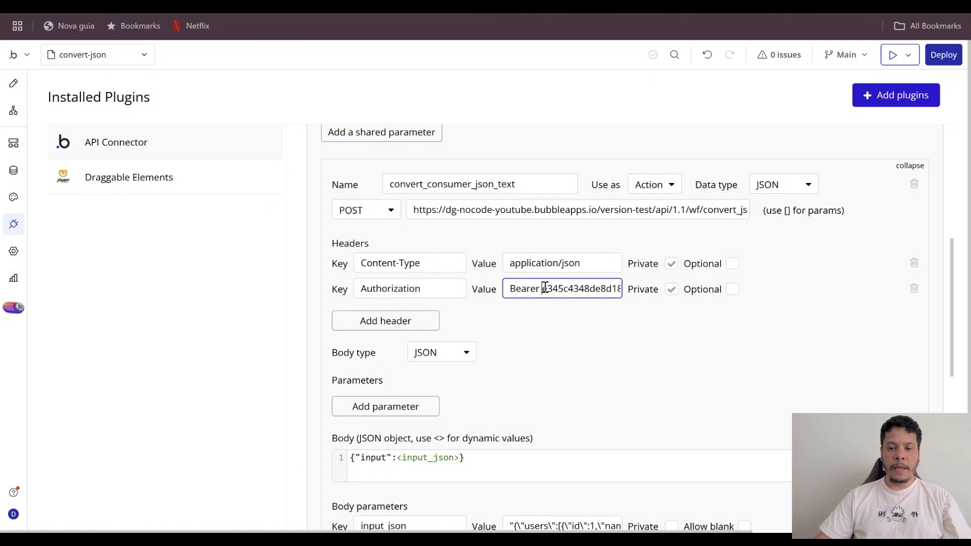
left_click_drag(541, 289, 641, 286)
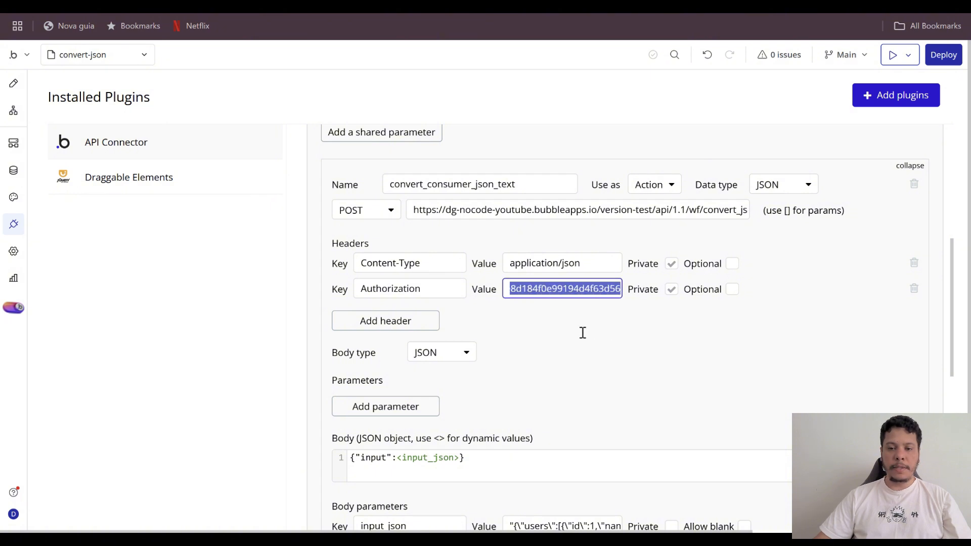
left_click(604, 340)
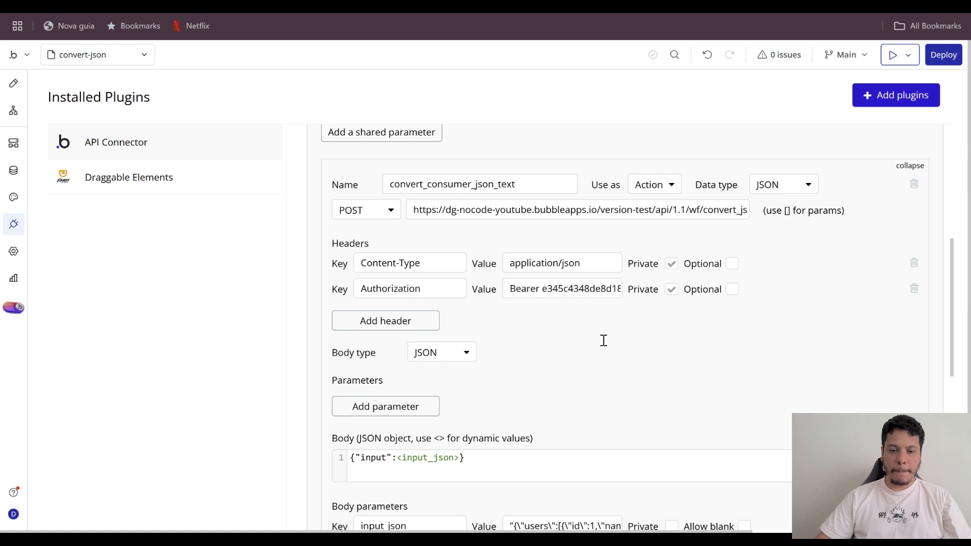
Examine the call's JSON body and the sample value of its input_json body parameter.
scroll(601, 329, "down", 3)
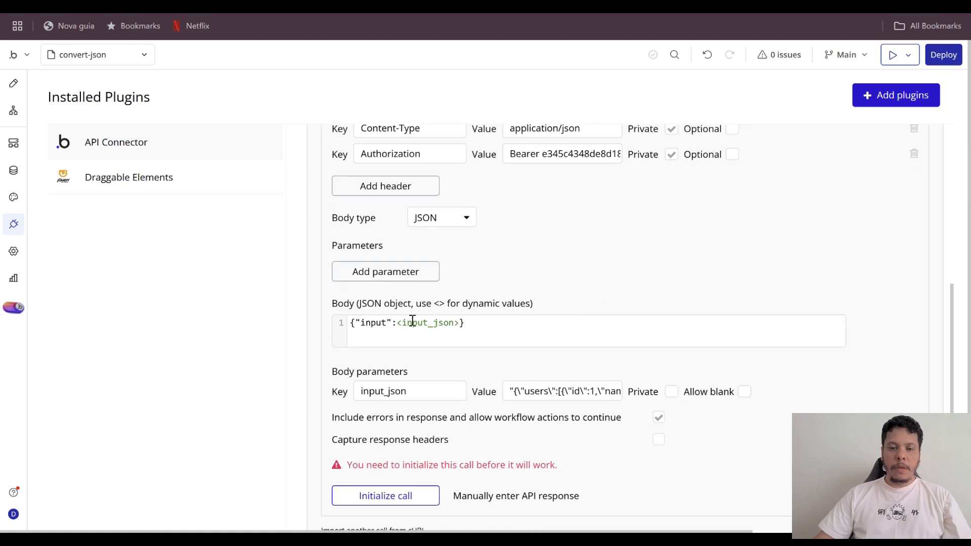
scroll(413, 321, "up", 1)
scroll(429, 302, "down", 1)
left_click_drag(487, 323, 352, 325)
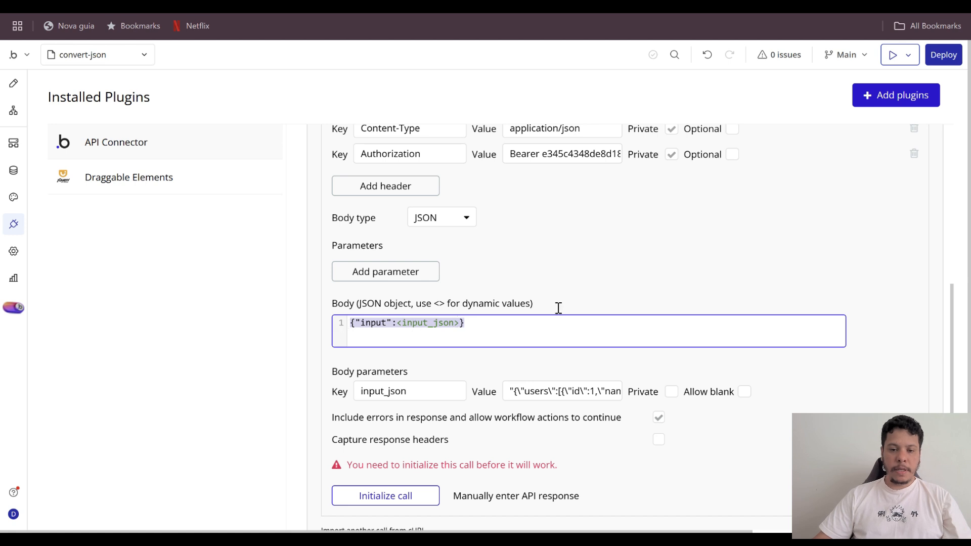
scroll(558, 308, "down", 1)
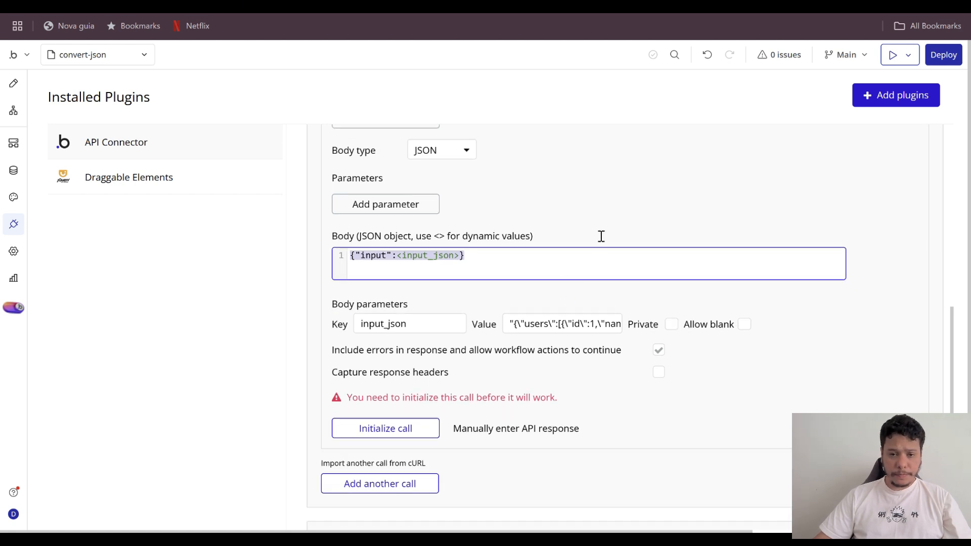
left_click(539, 322)
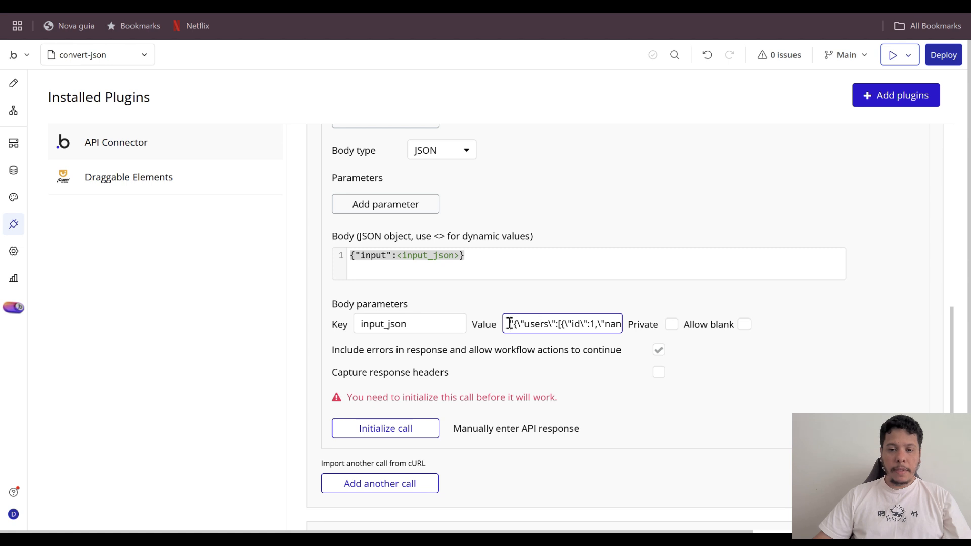
left_click_drag(510, 324, 624, 320)
left_click(596, 293)
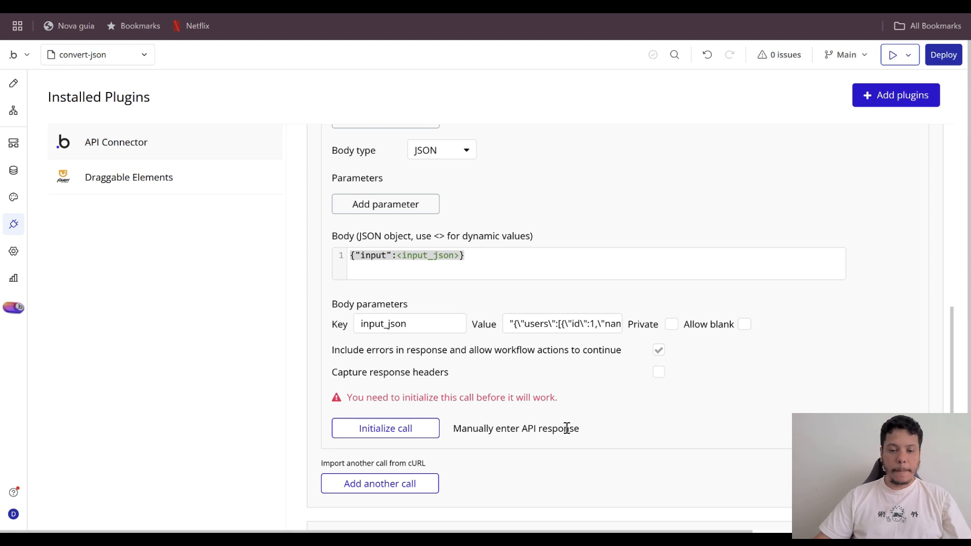
Switch to the ChatGPT conversation and examine the prompt and generated JSON example for three users.
key("ctrl+Tab")
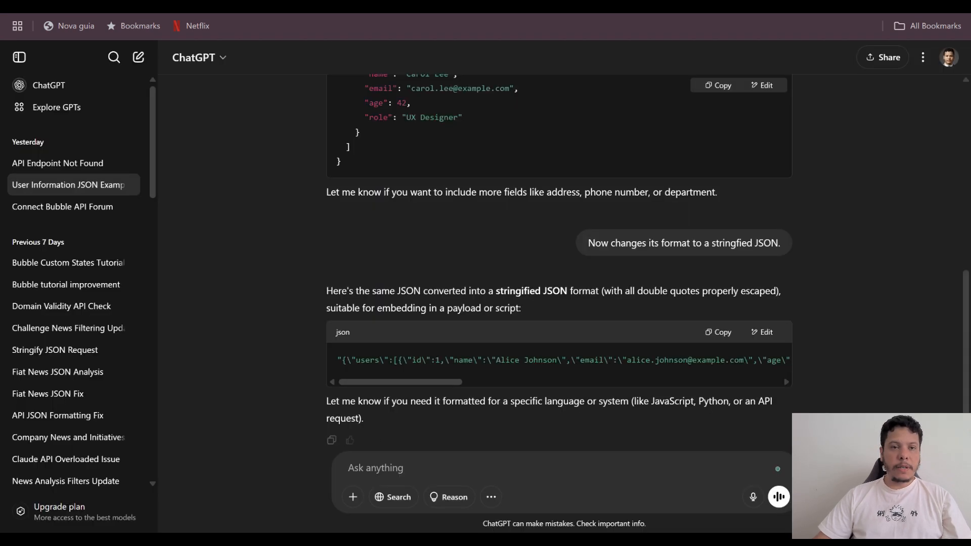
scroll(498, 296, "up", 7)
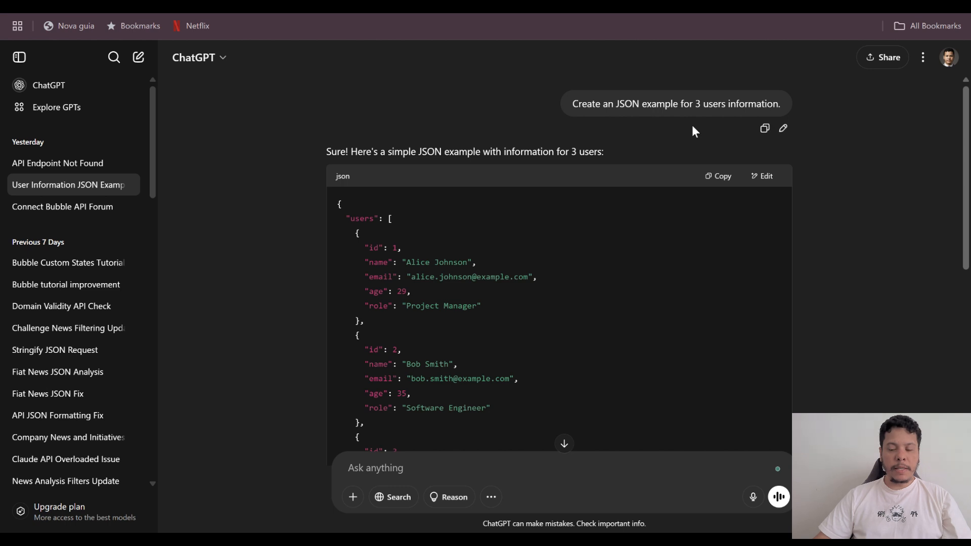
scroll(523, 215, "down", 1)
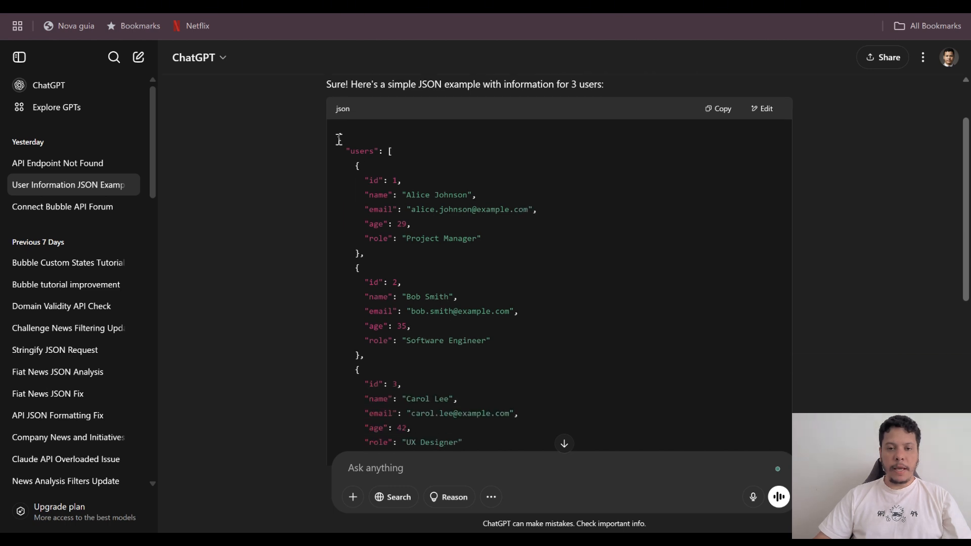
scroll(427, 161, "down", 2)
scroll(428, 161, "up", 3)
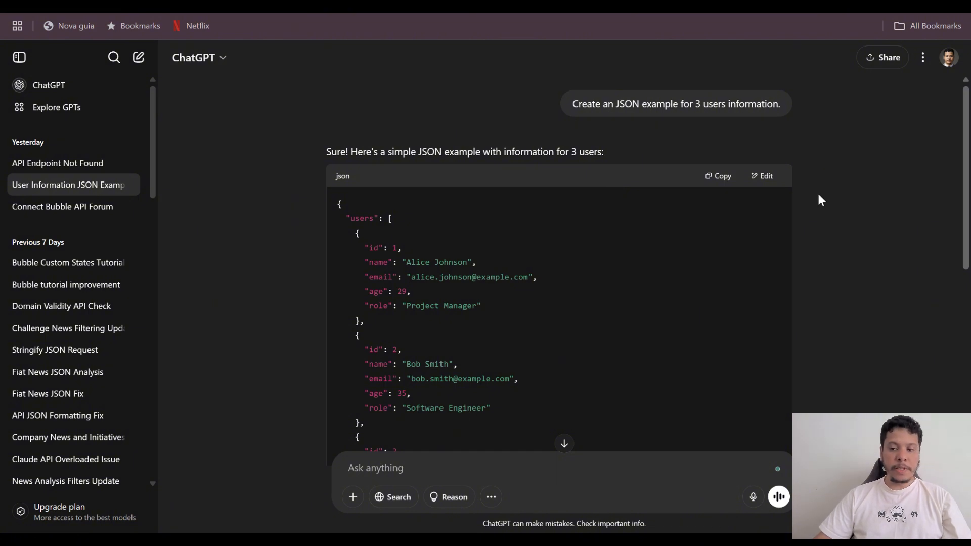
scroll(793, 194, "down", 2)
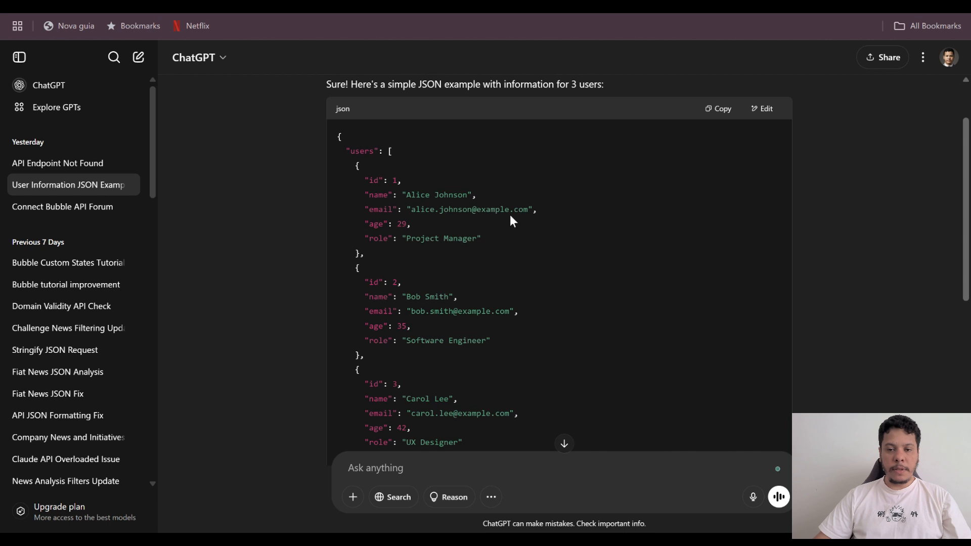
scroll(512, 219, "up", 2)
scroll(846, 189, "down", 6)
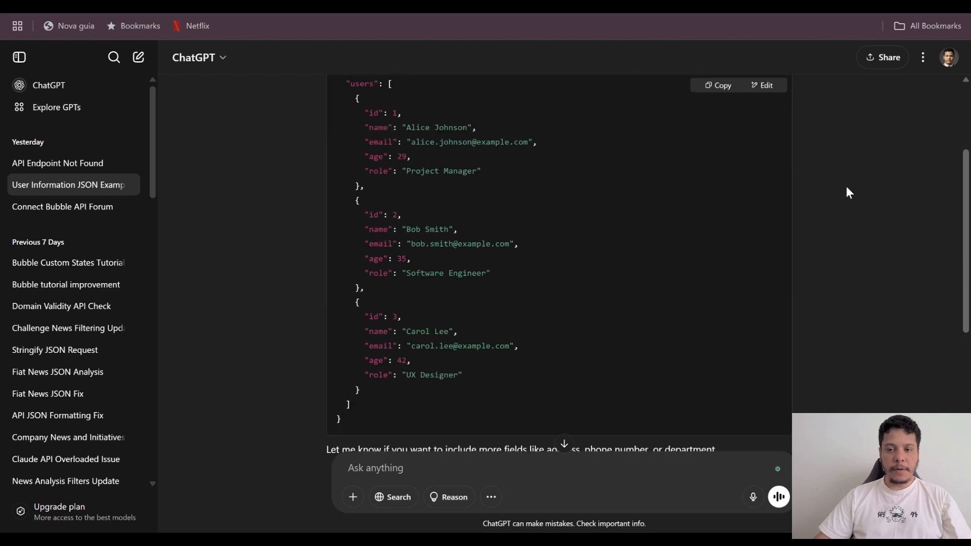
Examine the follow-up prompt for a stringified JSON and the escaped one-line version of the users data.
scroll(848, 192, "down", 2)
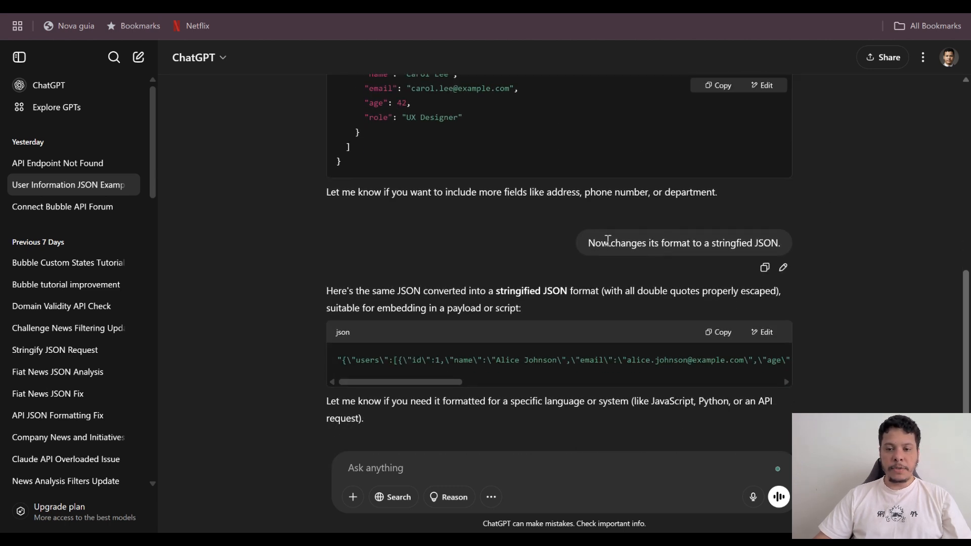
scroll(590, 196, "up", 2)
scroll(559, 174, "down", 2)
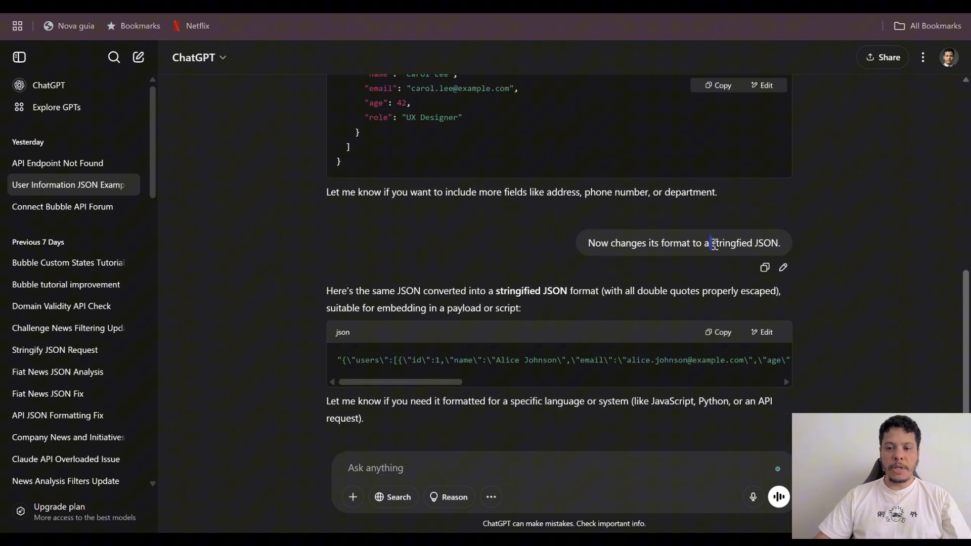
left_click_drag(714, 245, 775, 247)
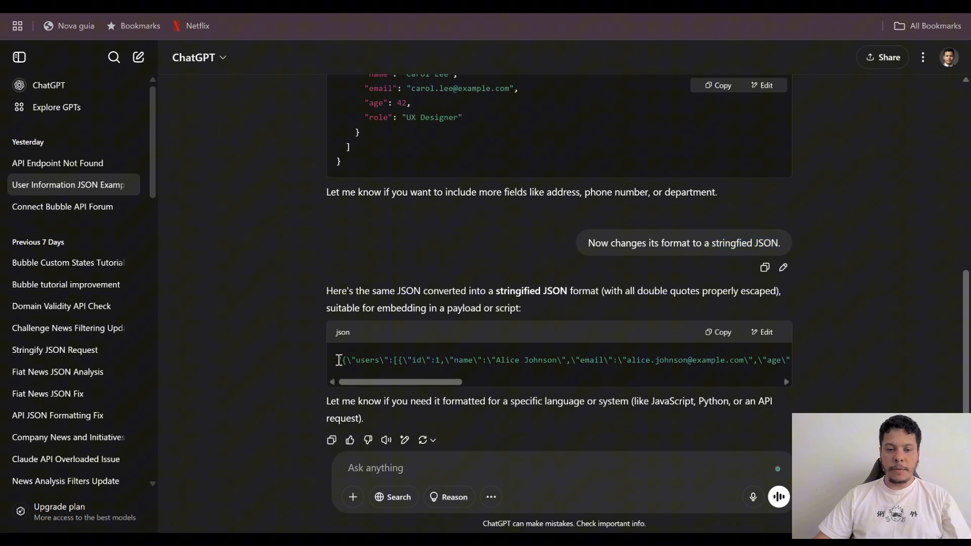
left_click_drag(337, 360, 682, 362)
left_click(719, 304)
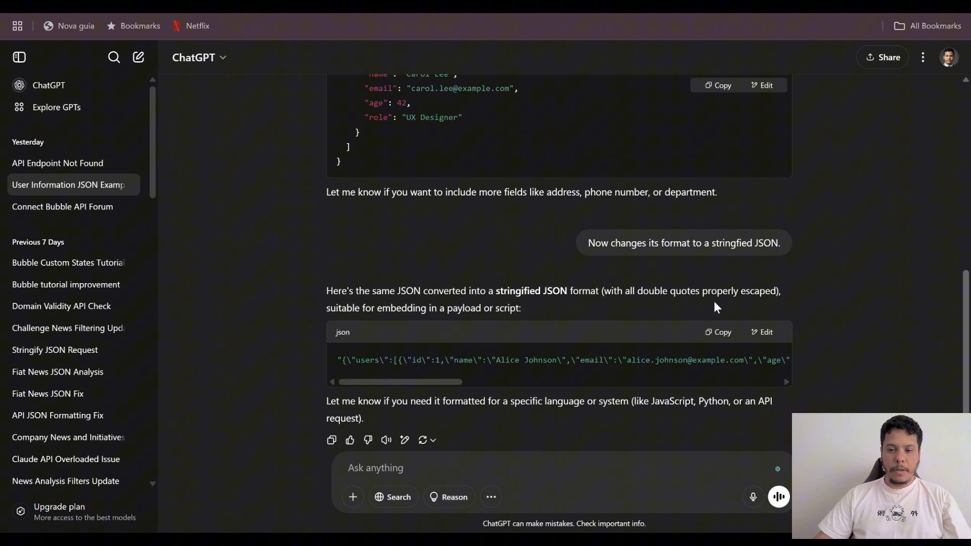
Copy the stringified users JSON from ChatGPT and switch to Bubble to replace the input_json body parameter's value with it.
left_click(718, 334)
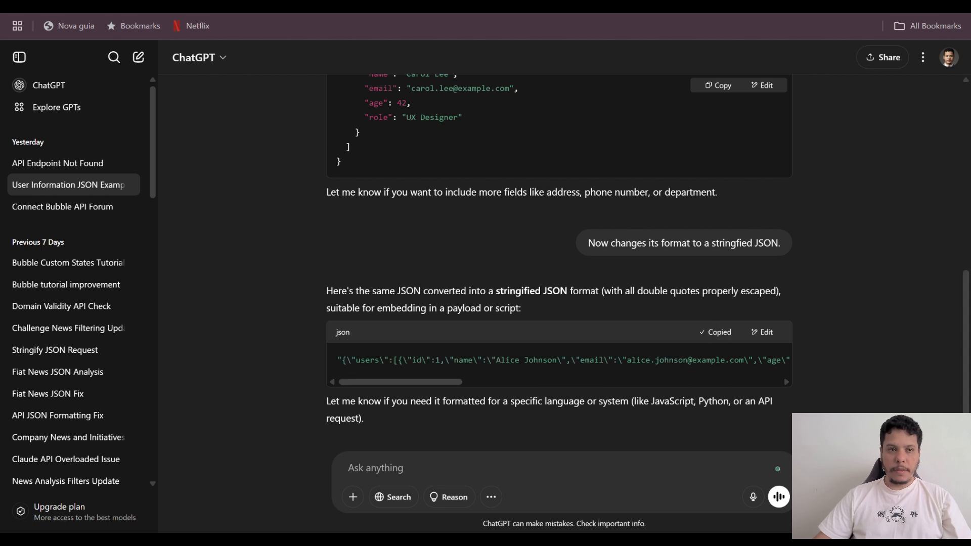
left_click(703, 6)
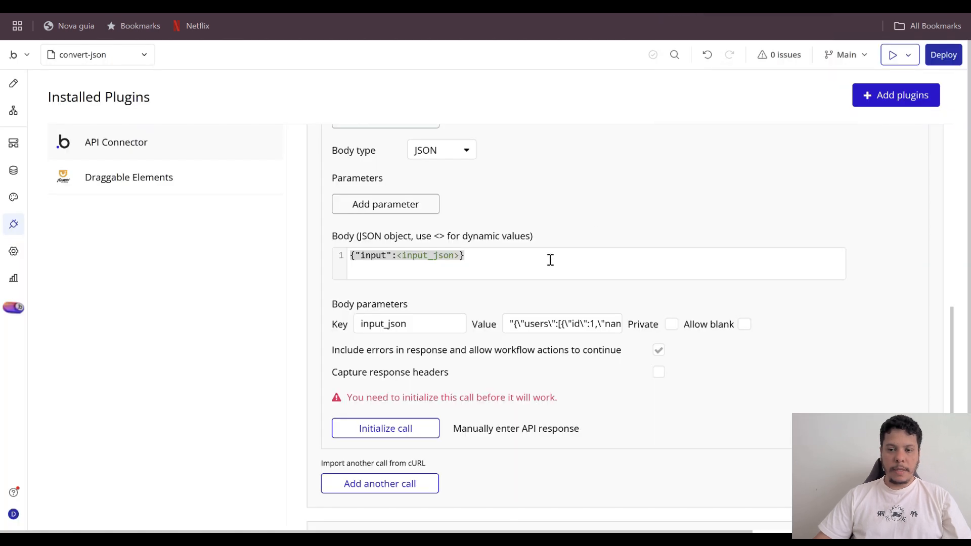
left_click_drag(514, 327, 784, 342)
key("BackSpace")
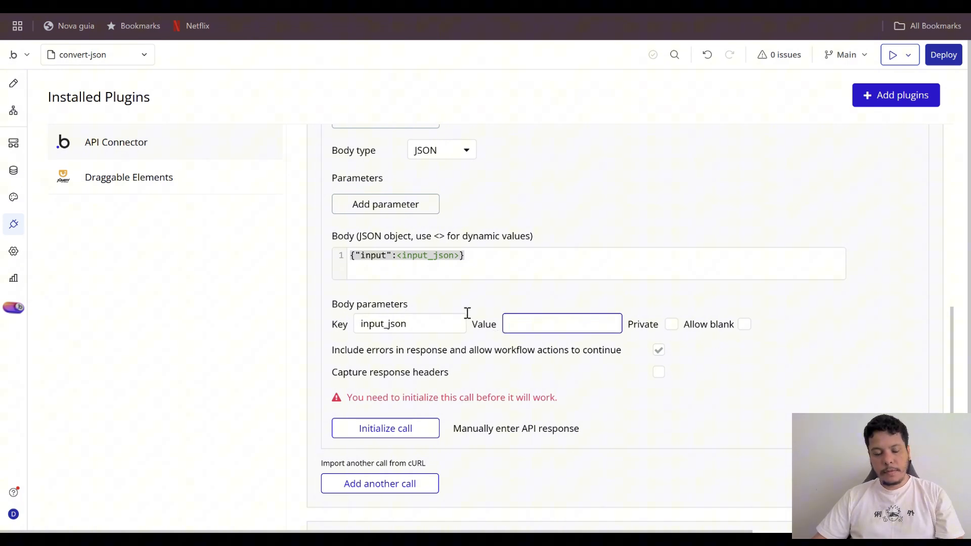
key("ctrl+v")
scroll(527, 269, "up", 5)
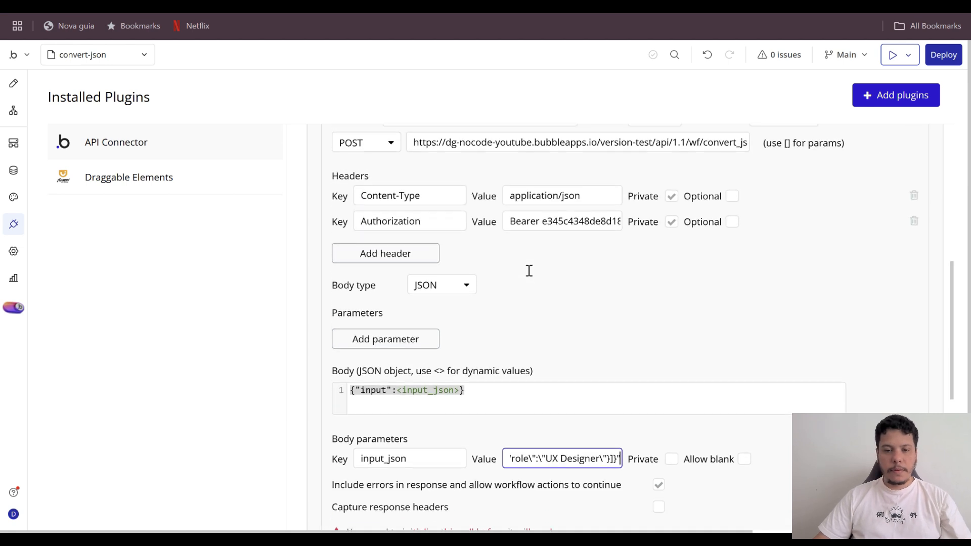
scroll(605, 238, "down", 5)
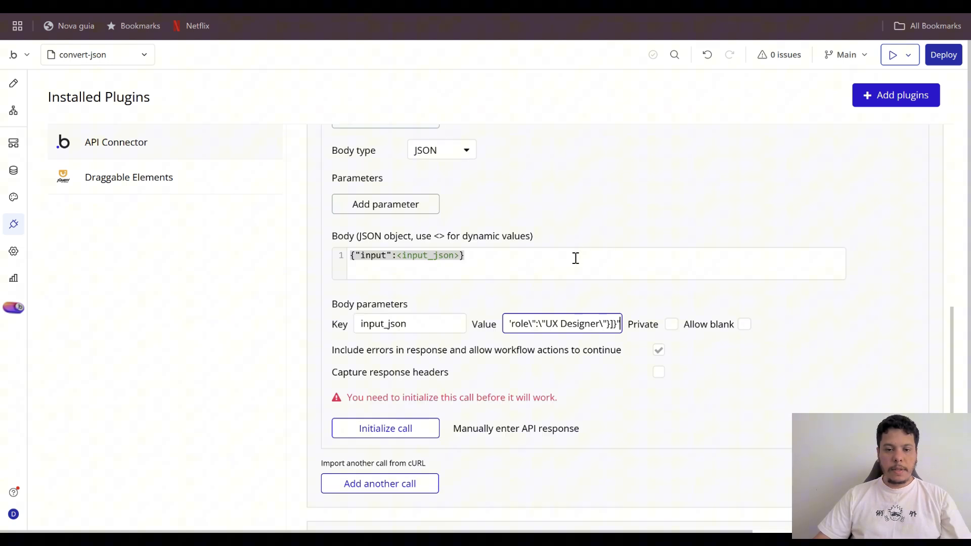
Initialize the convert_consumer_json_text call, review the data types of its returned values and save them.
left_click(413, 441)
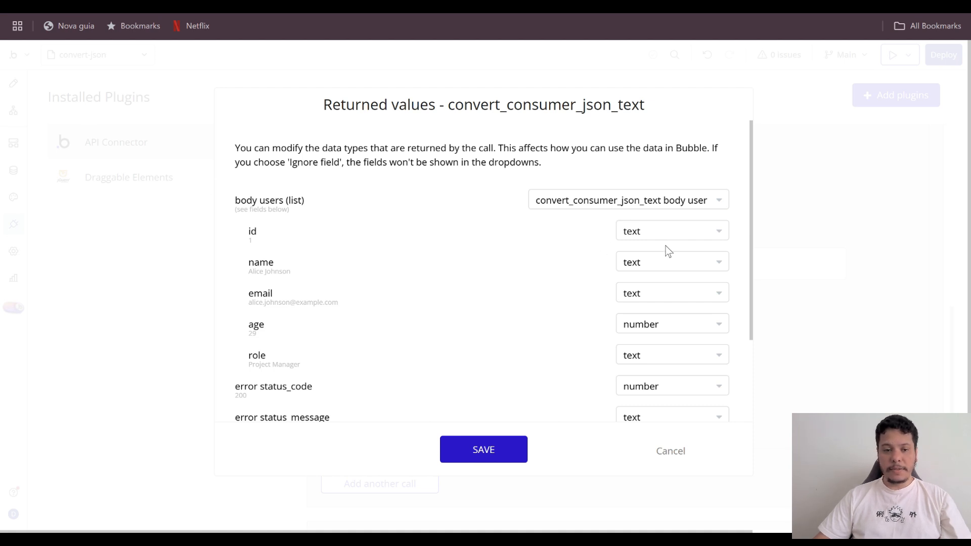
scroll(668, 339, "down", 1)
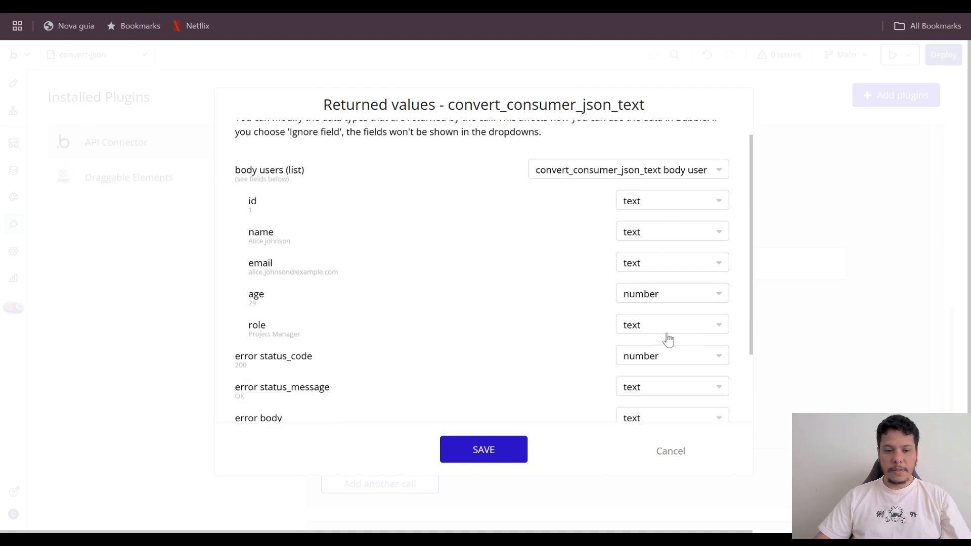
scroll(538, 288, "down", 2)
left_click(504, 449)
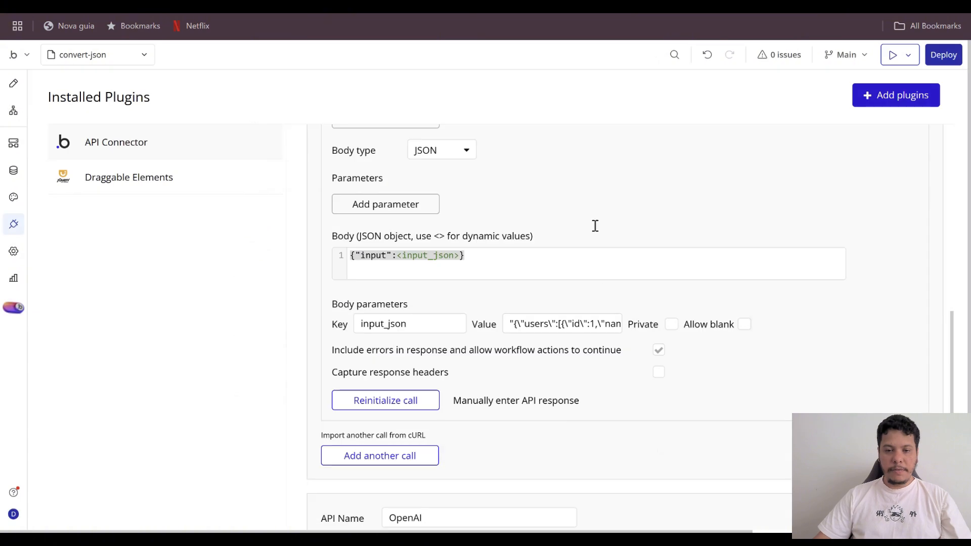
Open the Button Convert workflow and examine its OpenAI - Send Message and convert_consumer_json_text actions.
left_click(14, 84)
left_click(624, 207)
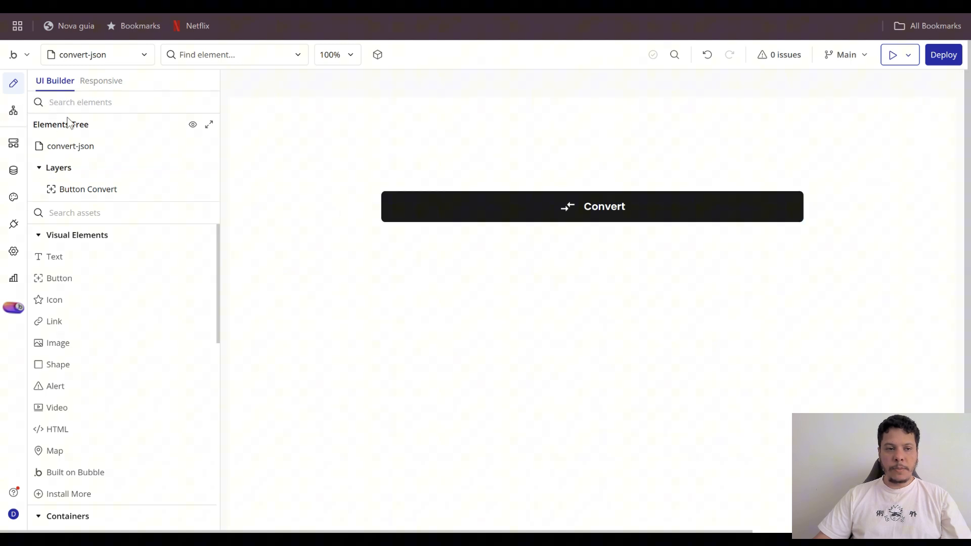
left_click(13, 110)
left_click(89, 153)
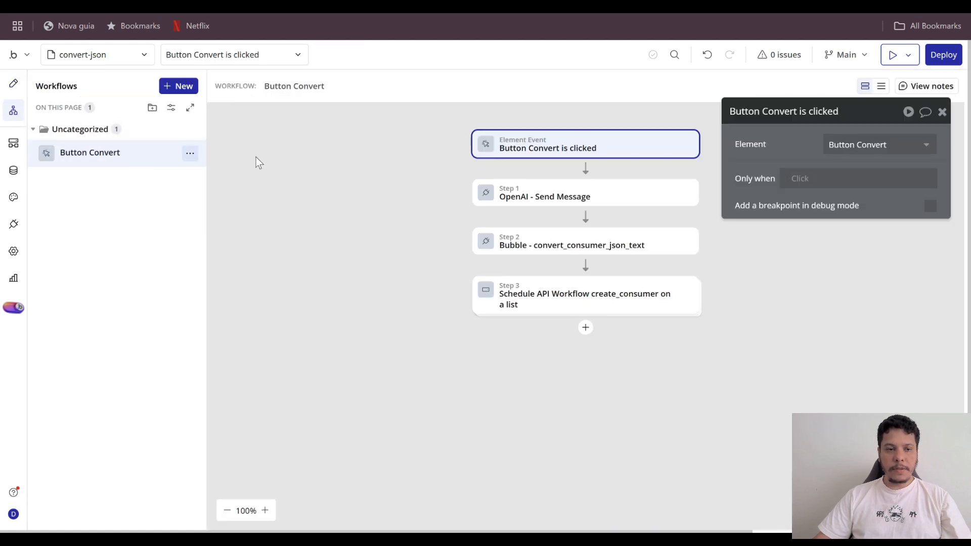
left_click(552, 203)
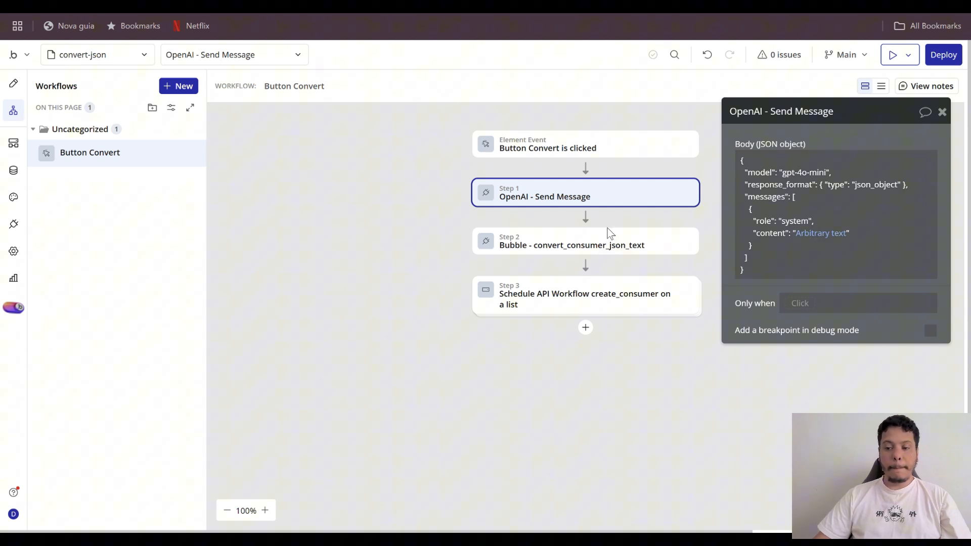
left_click(575, 244)
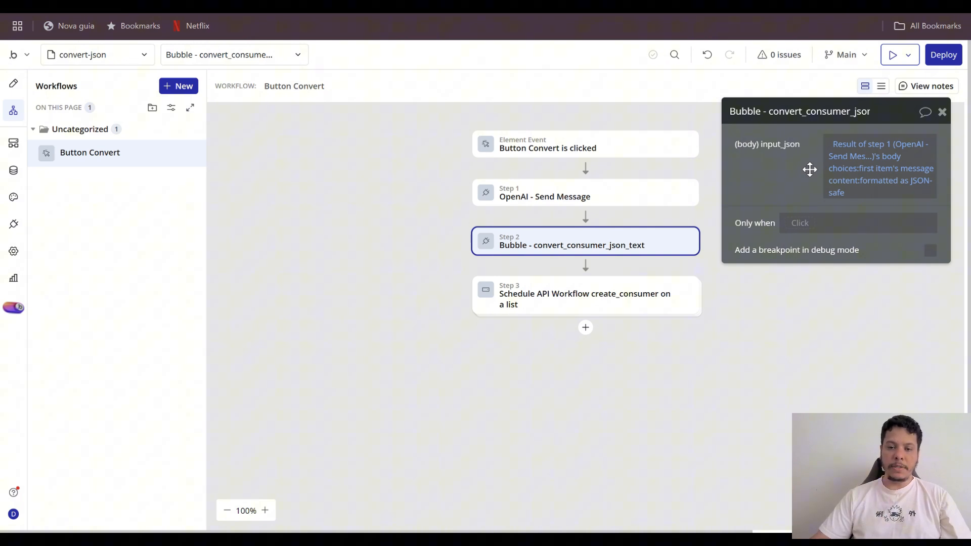
Examine the step 3 action that schedules create_consumer on a list, searching its type of things options for "conve".
left_click(595, 304)
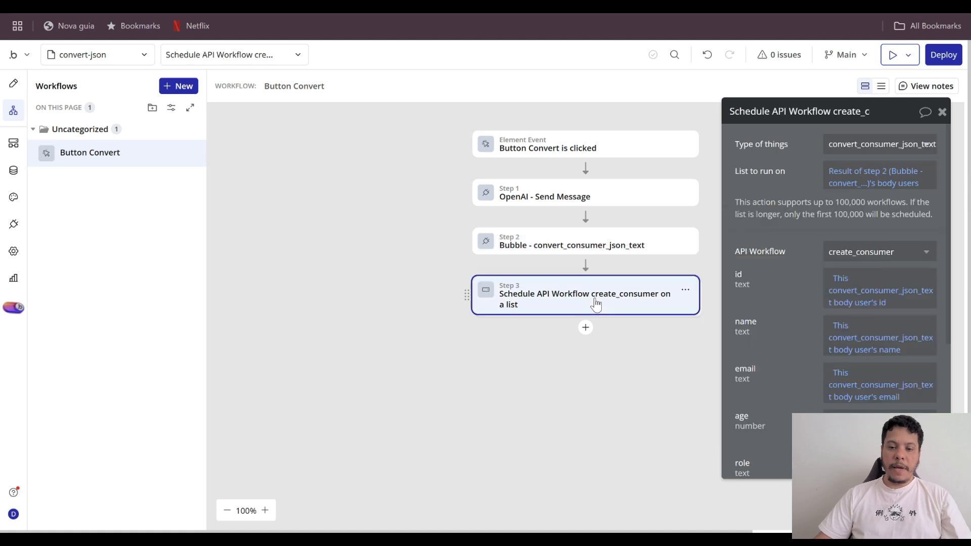
left_click_drag(774, 218, 764, 198)
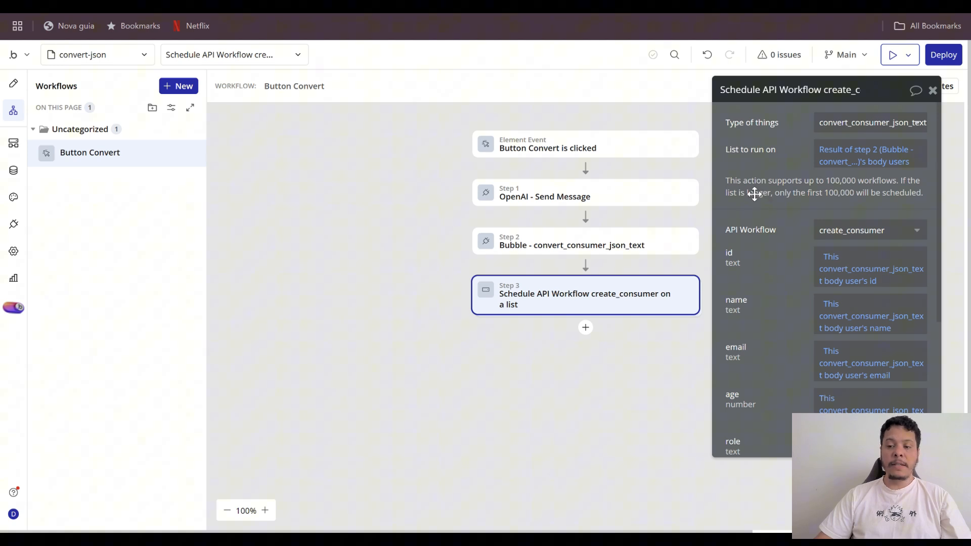
mouse_move(754, 194)
left_mouse_down()
mouse_move(759, 201)
mouse_move(755, 186)
left_mouse_up()
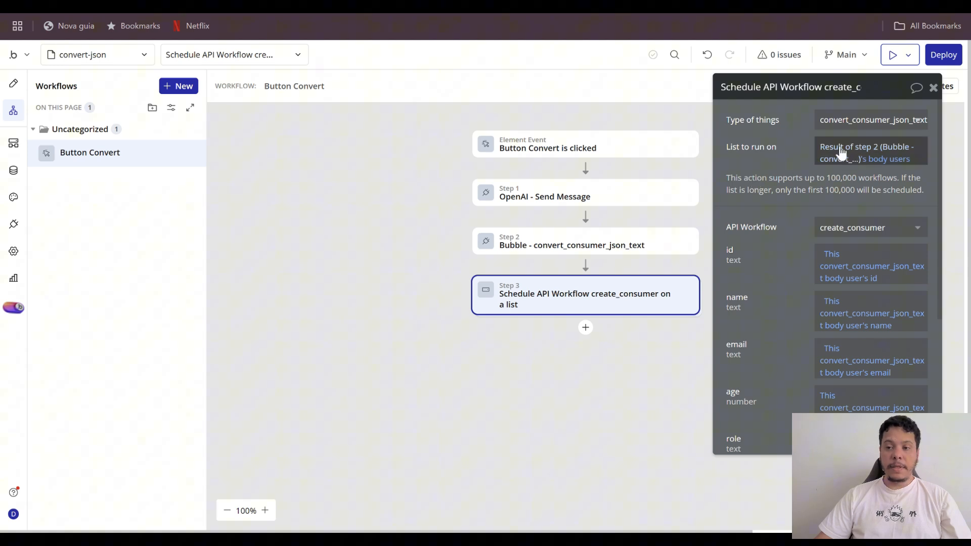
left_click(858, 122)
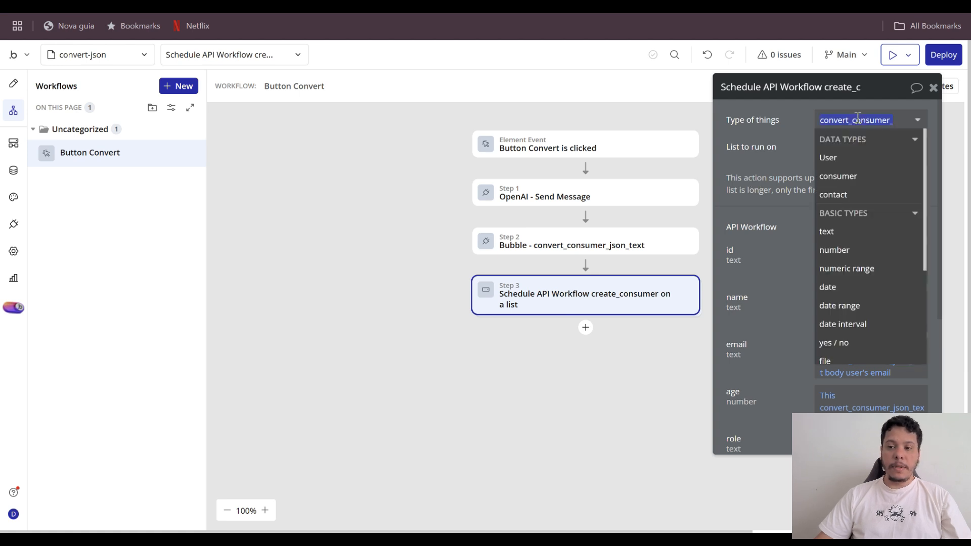
left_click(801, 126)
left_click(845, 117)
type("co")
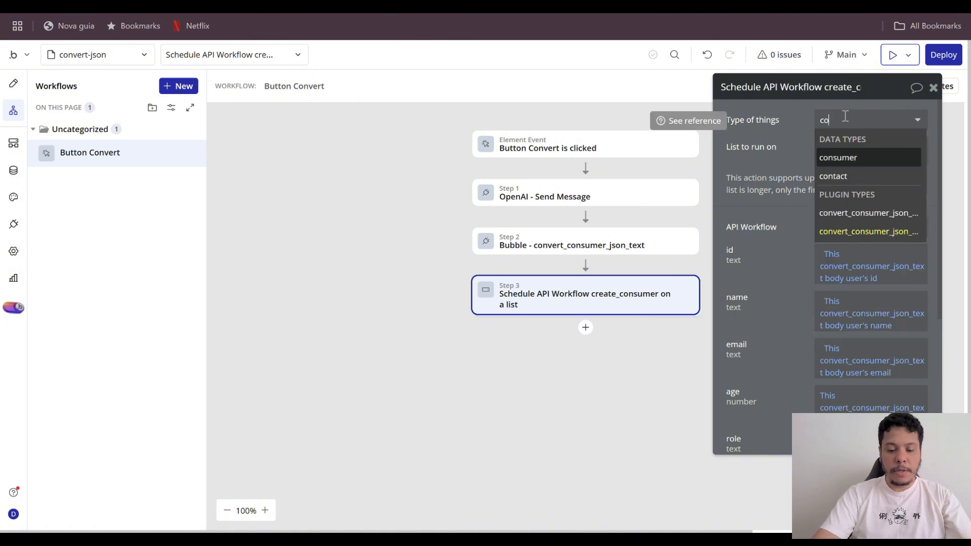
type("nve")
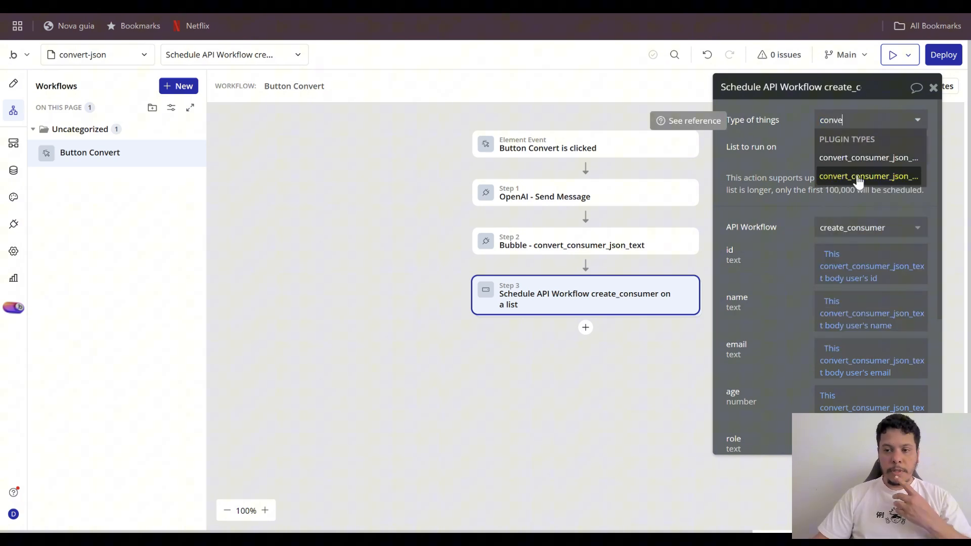
left_click(792, 141)
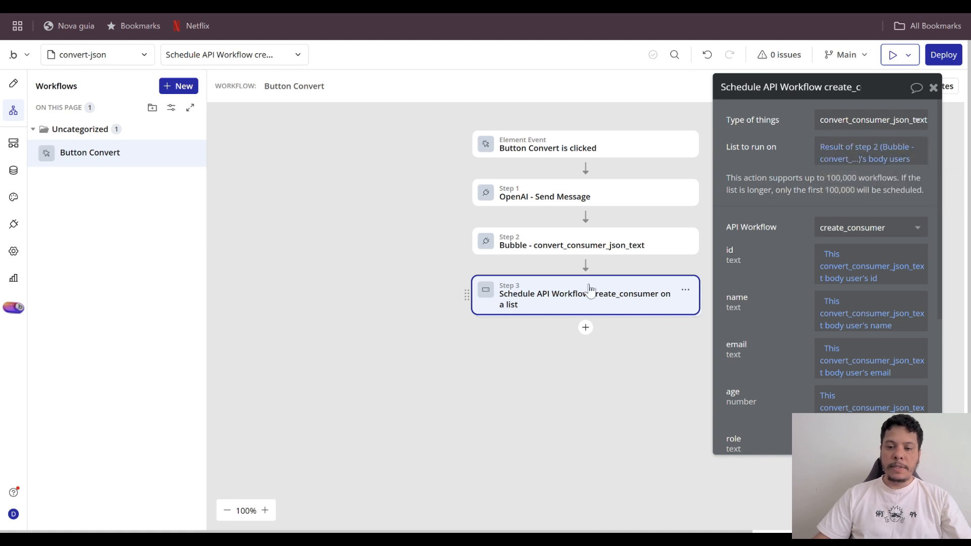
Examine which backend workflows the list-scheduling action can run.
mouse_move(600, 293)
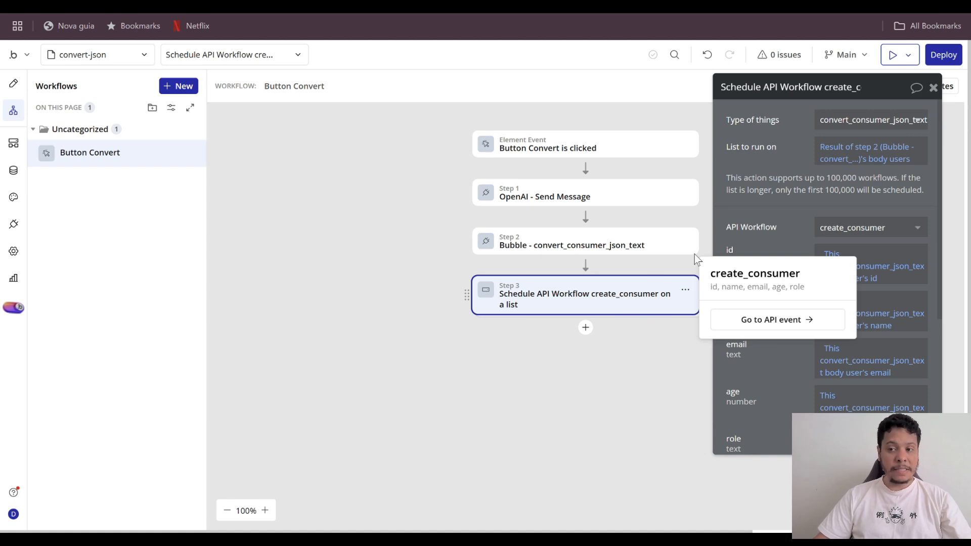
mouse_move(794, 227)
left_mouse_down()
mouse_move(787, 232)
mouse_move(785, 218)
left_mouse_up()
left_click(866, 222)
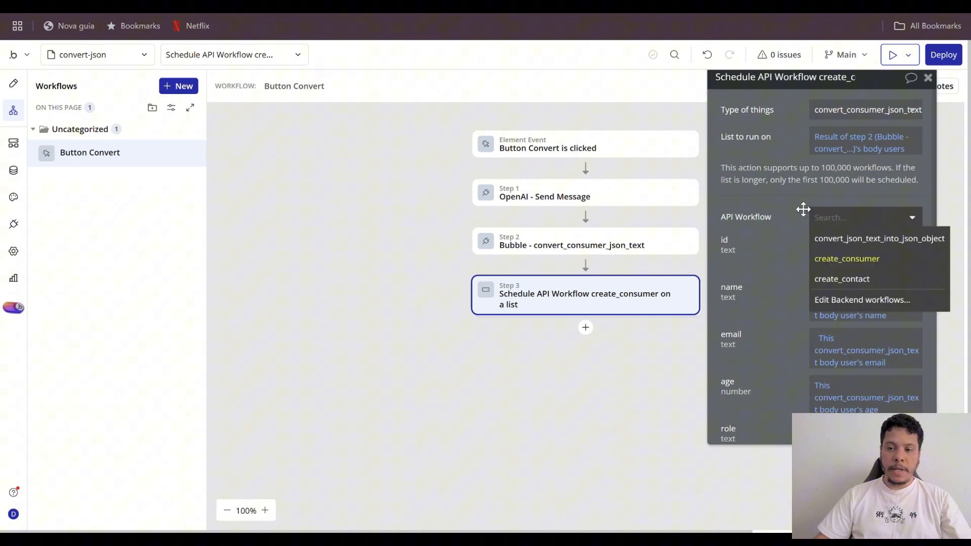
Open the create_consumer backend workflow and examine its parameter definitions and the field mappings of its Create a new consumer action.
left_click(13, 143)
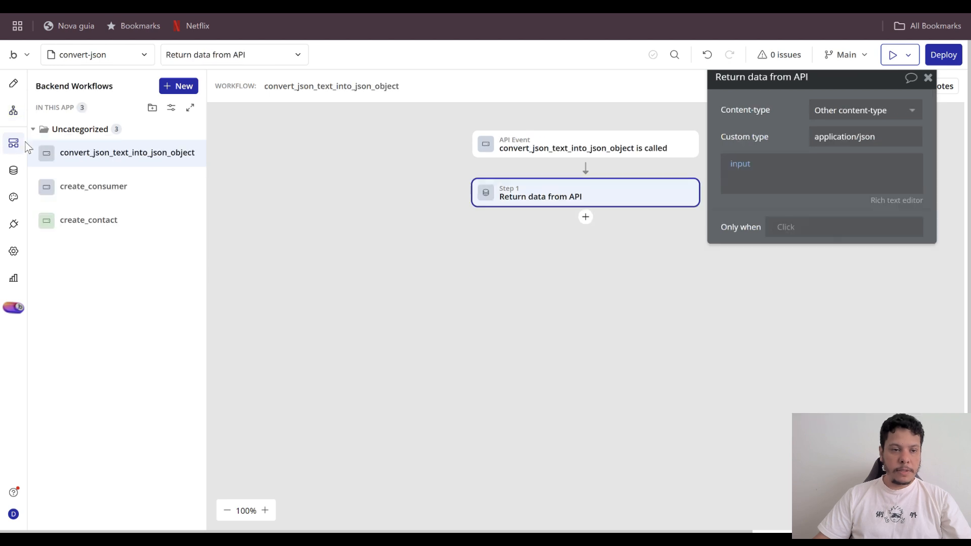
left_click(108, 194)
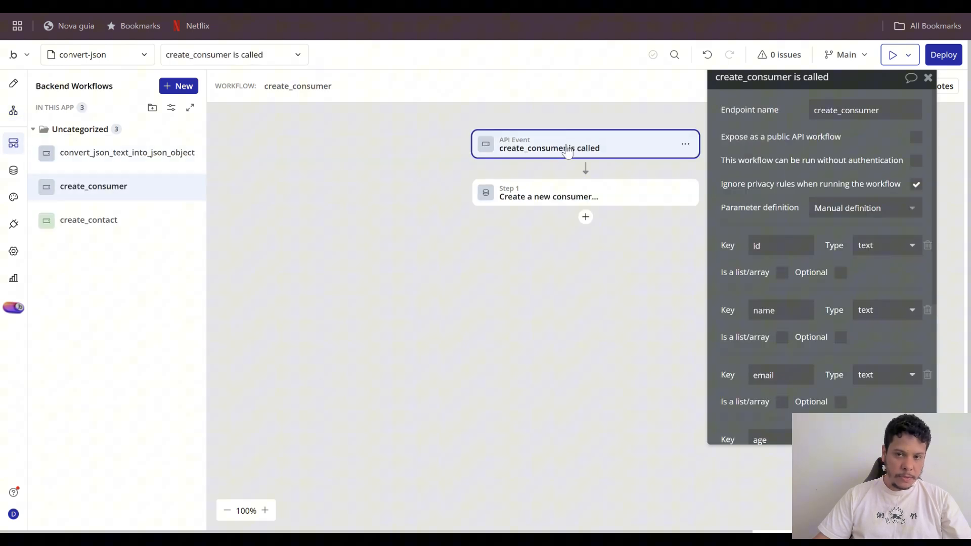
scroll(817, 237, "down", 4)
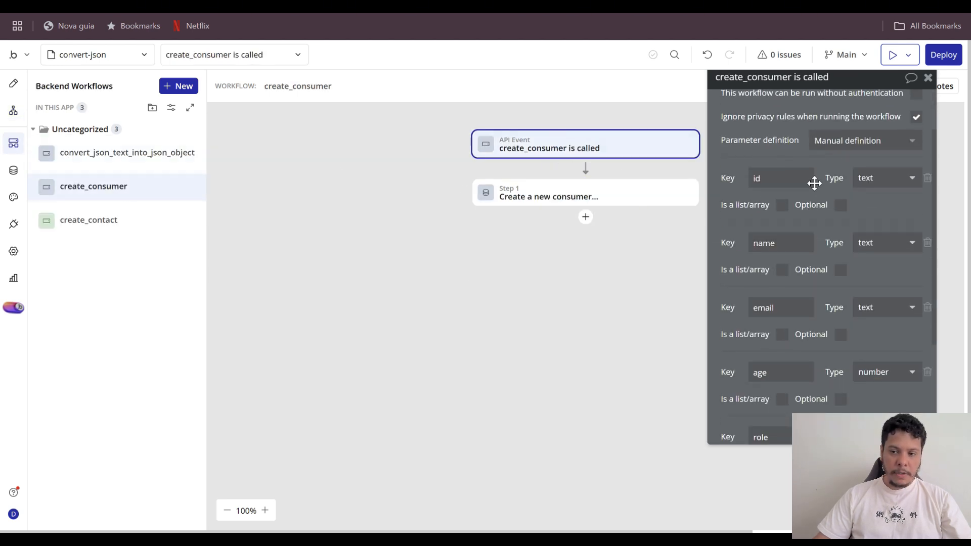
left_click(593, 201)
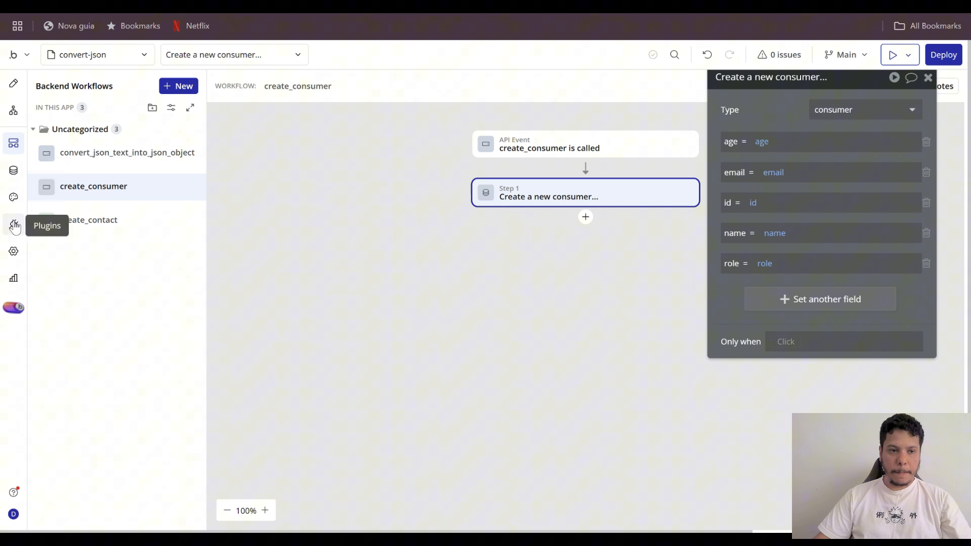
Return to the Button Convert workflow and examine how step 3 fills the id, name, email, age and role parameters.
left_click(14, 227)
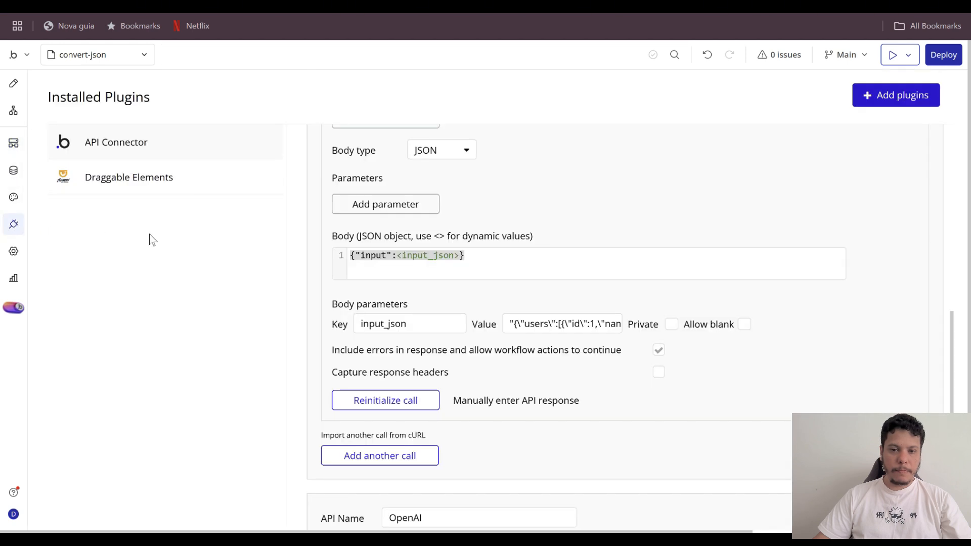
left_click(15, 146)
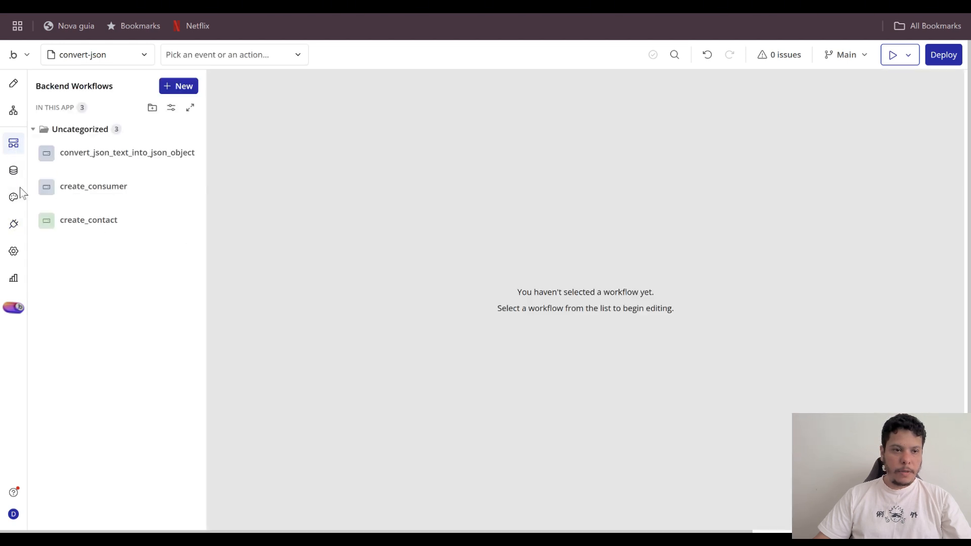
left_click(13, 111)
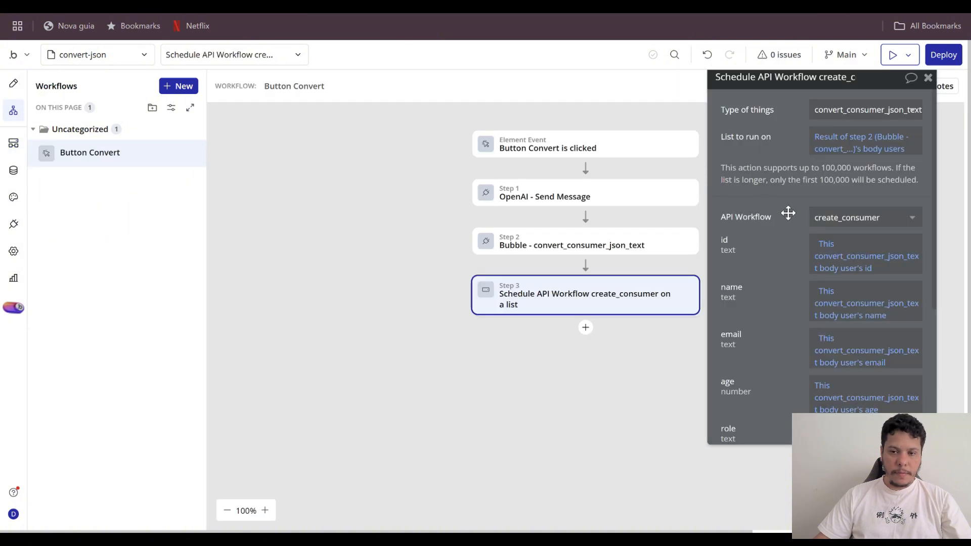
scroll(747, 216, "down", 3)
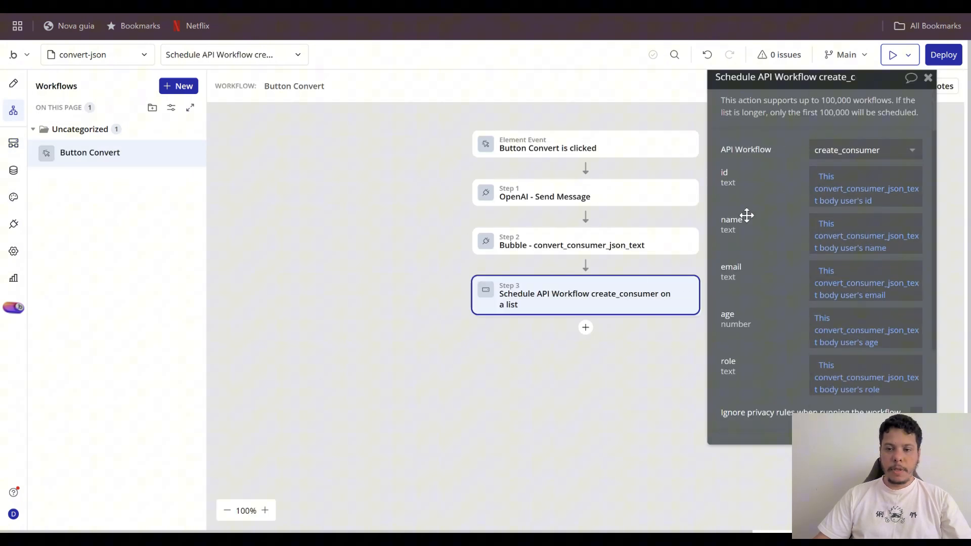
scroll(747, 216, "up", 3)
scroll(799, 237, "down", 3)
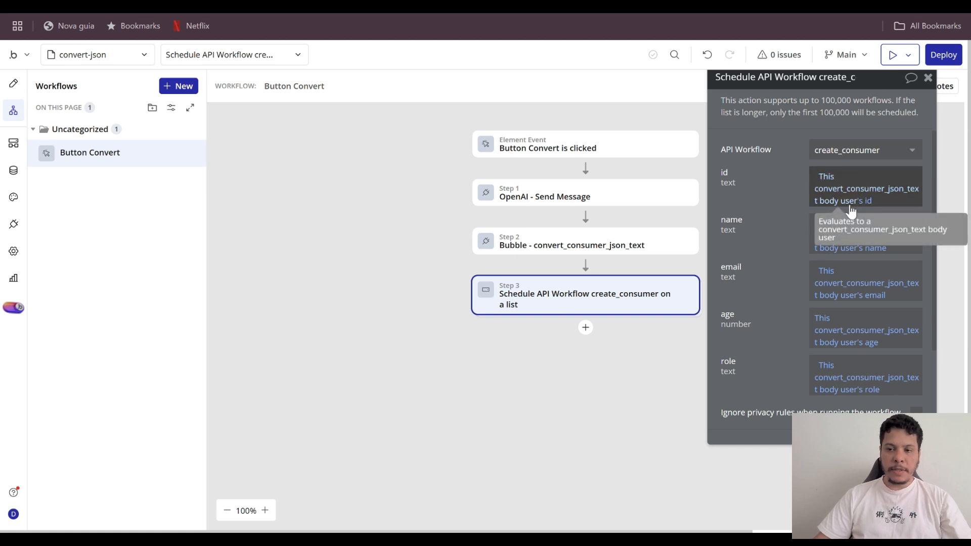
scroll(758, 253, "down", 3)
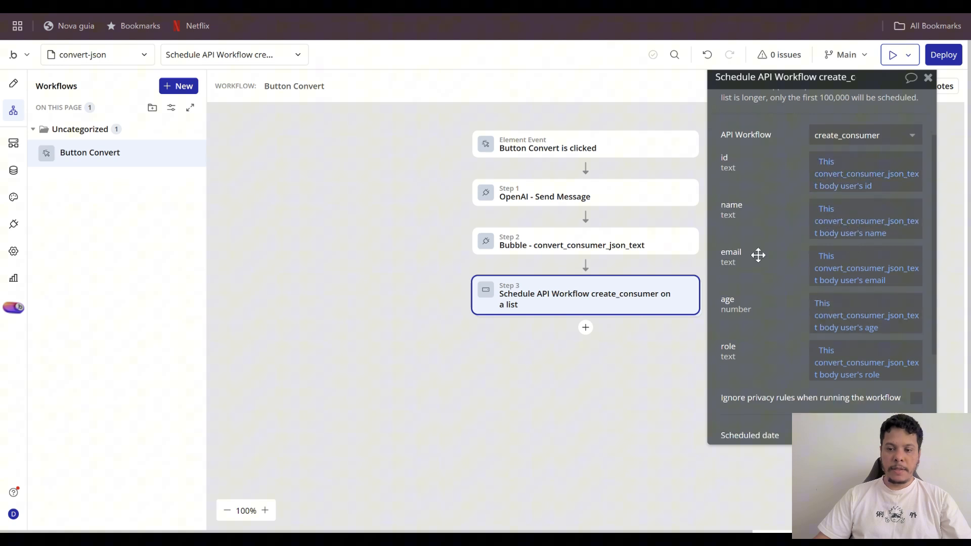
scroll(758, 255, "up", 3)
scroll(758, 255, "down", 3)
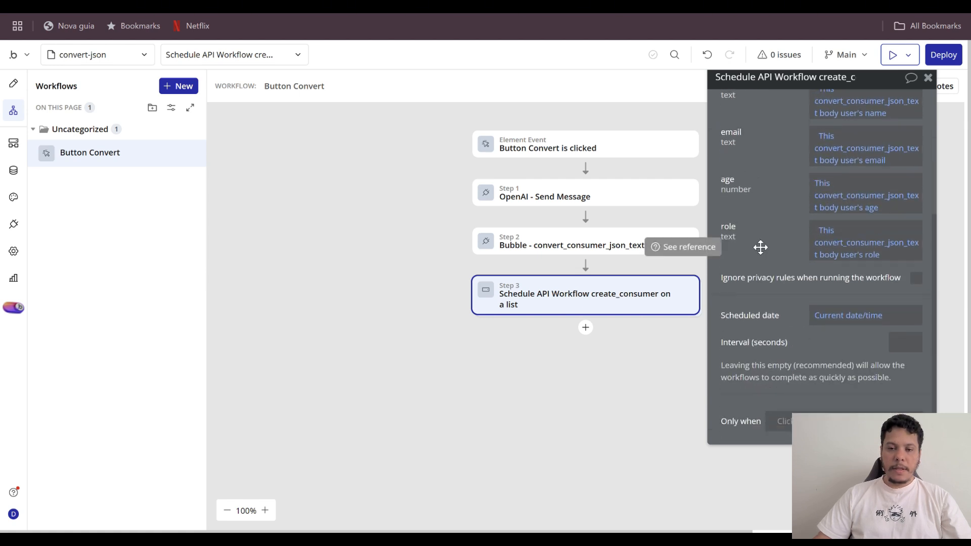
scroll(760, 247, "up", 4)
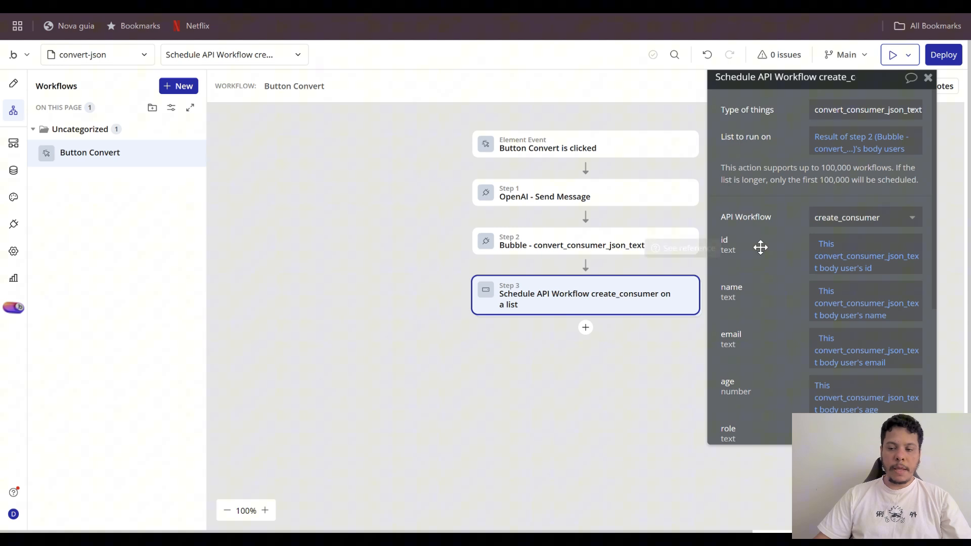
mouse_move(566, 311)
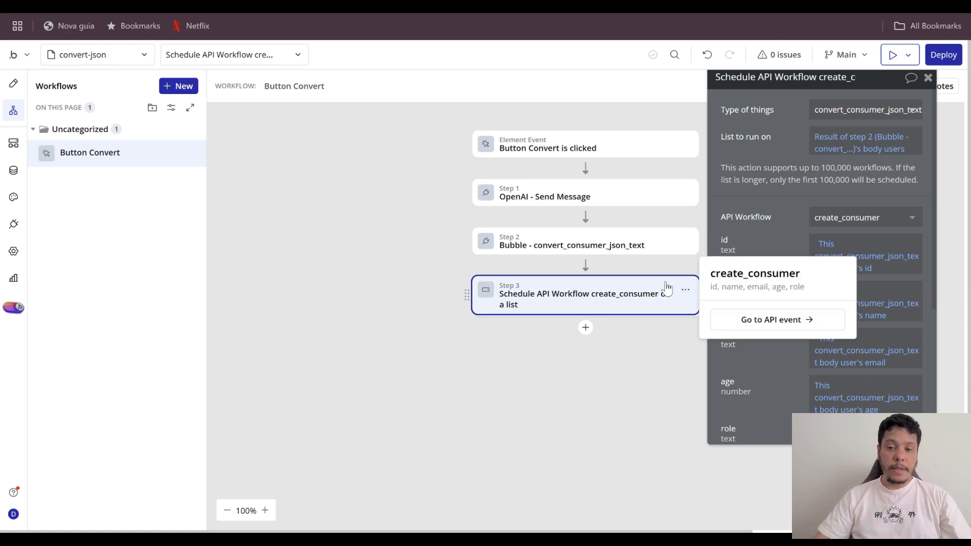
left_click_drag(763, 180, 781, 202)
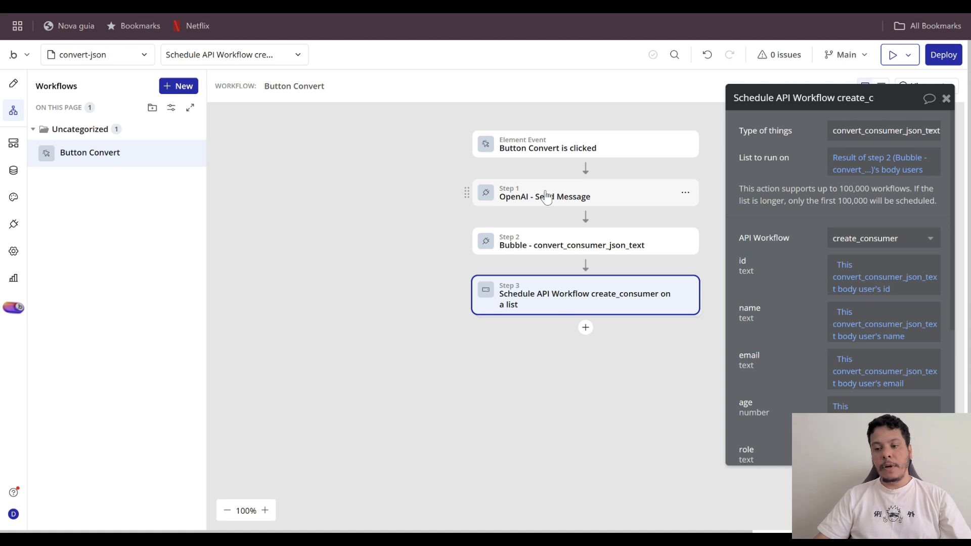
mouse_move(563, 300)
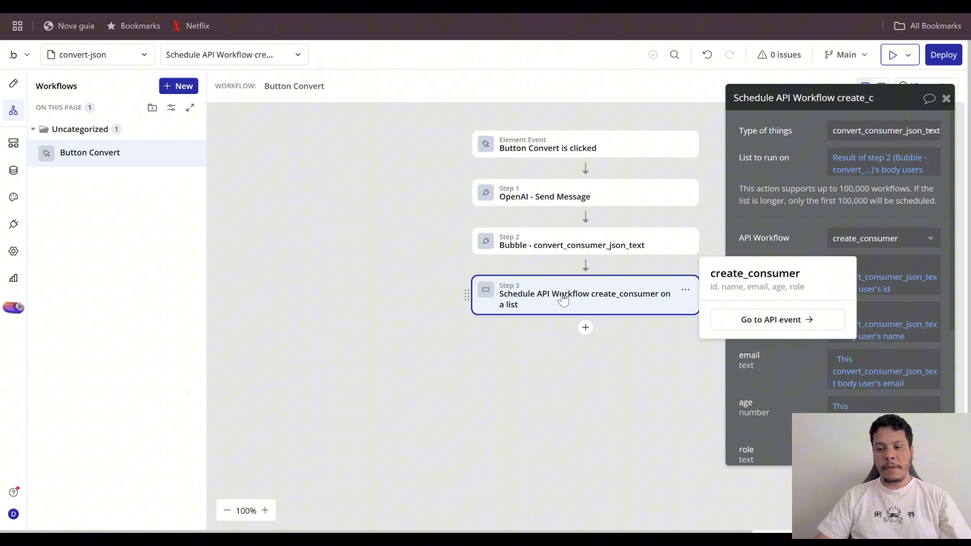